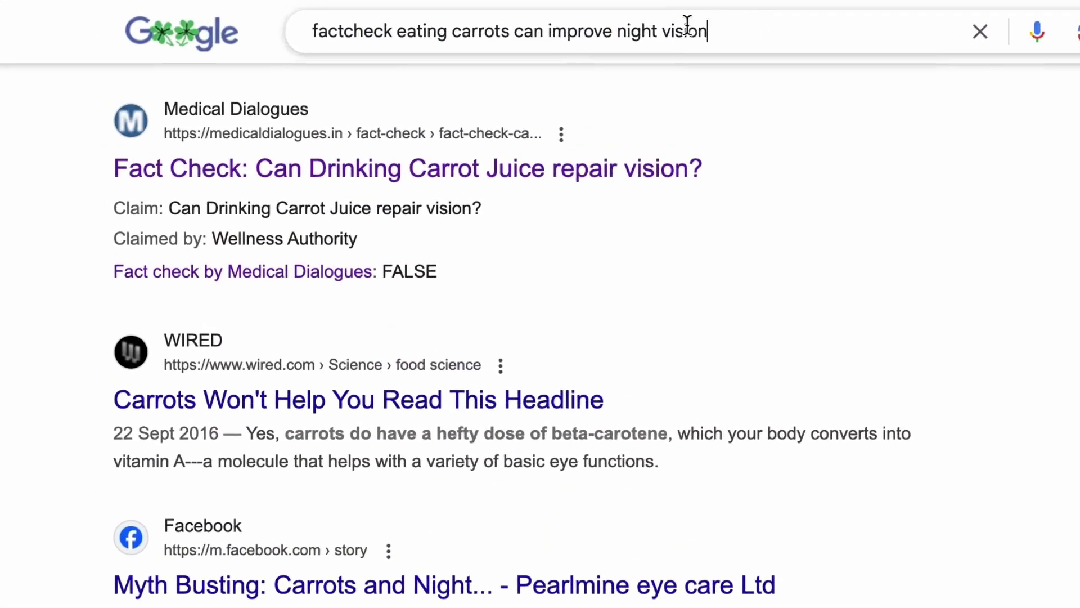
- Select the search query to reach Google's fact check eligibility guidelines
triple_click(687, 28)
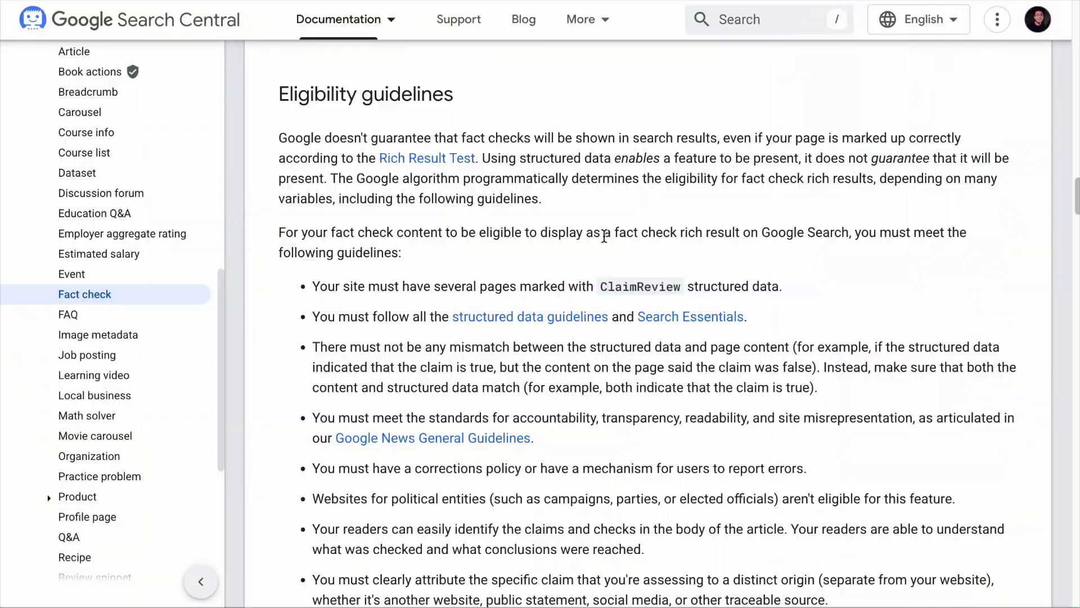
- Highlight the ClaimReview pages guideline, then the no-mismatch-with-page-content rule, closing the schema editor
drag(312, 288, 684, 279)
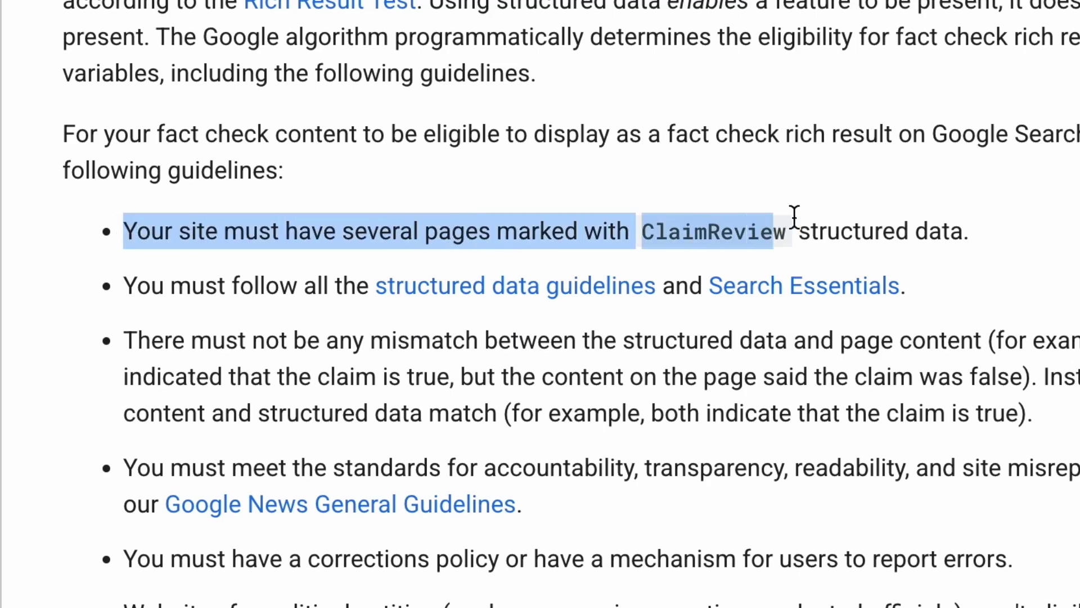
drag(794, 217, 1054, 228)
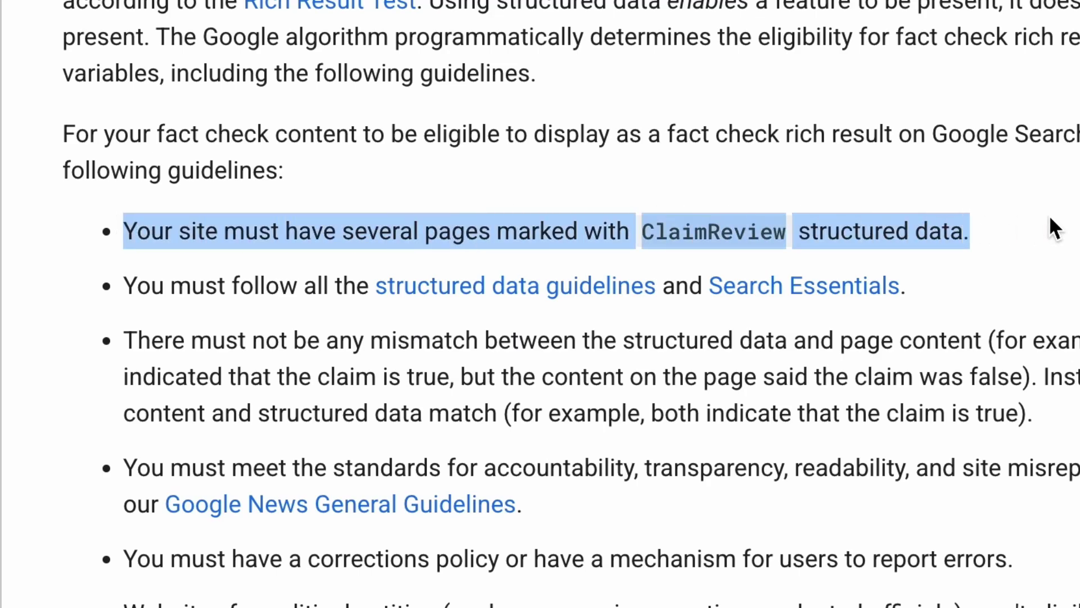
click(1040, 284)
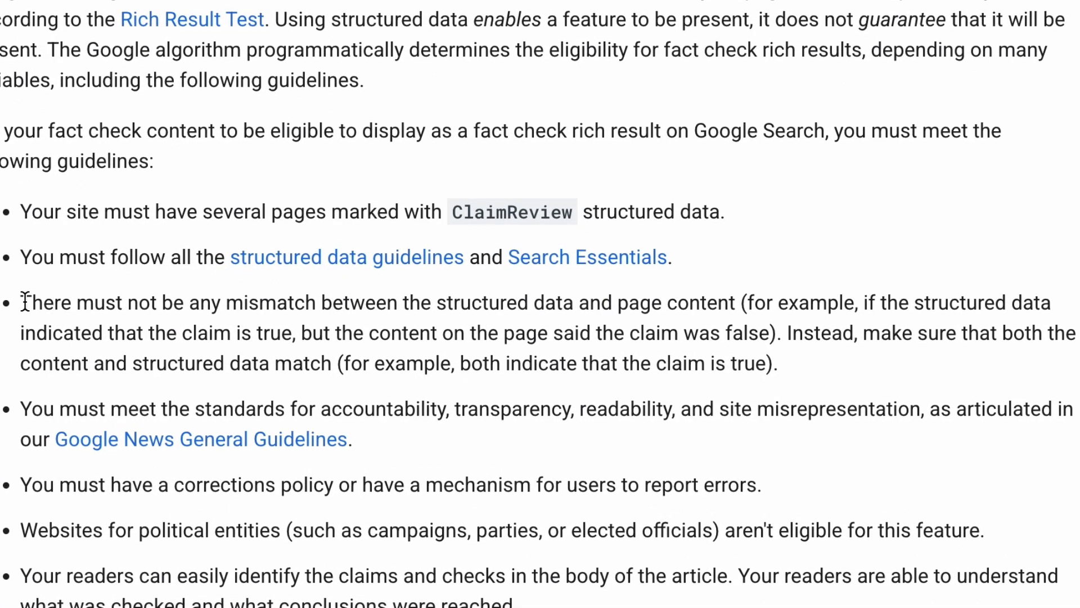
drag(314, 348, 676, 352)
drag(566, 309, 739, 309)
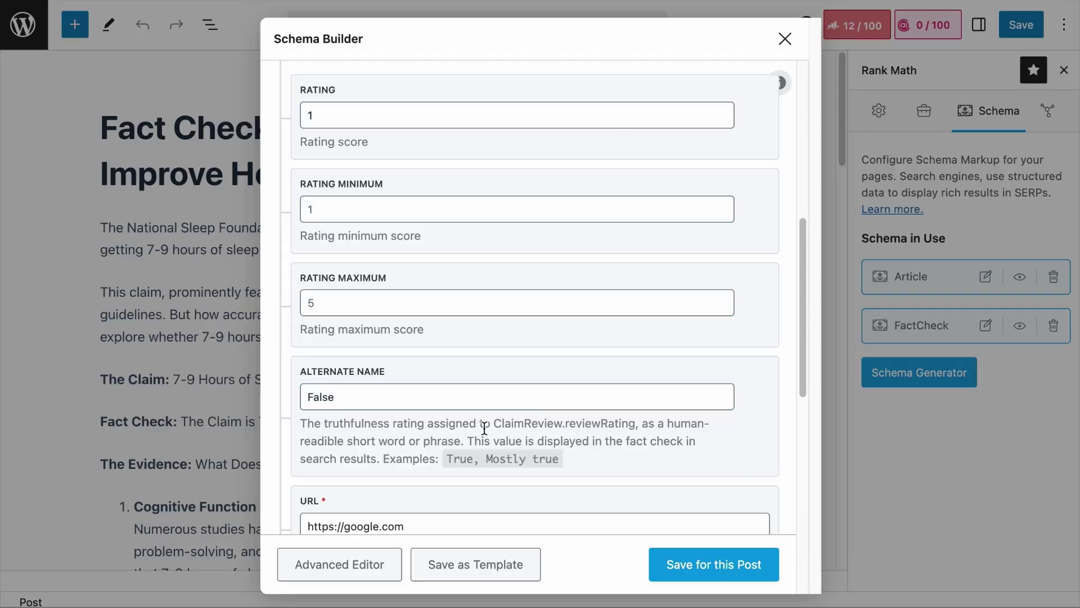
click(785, 46)
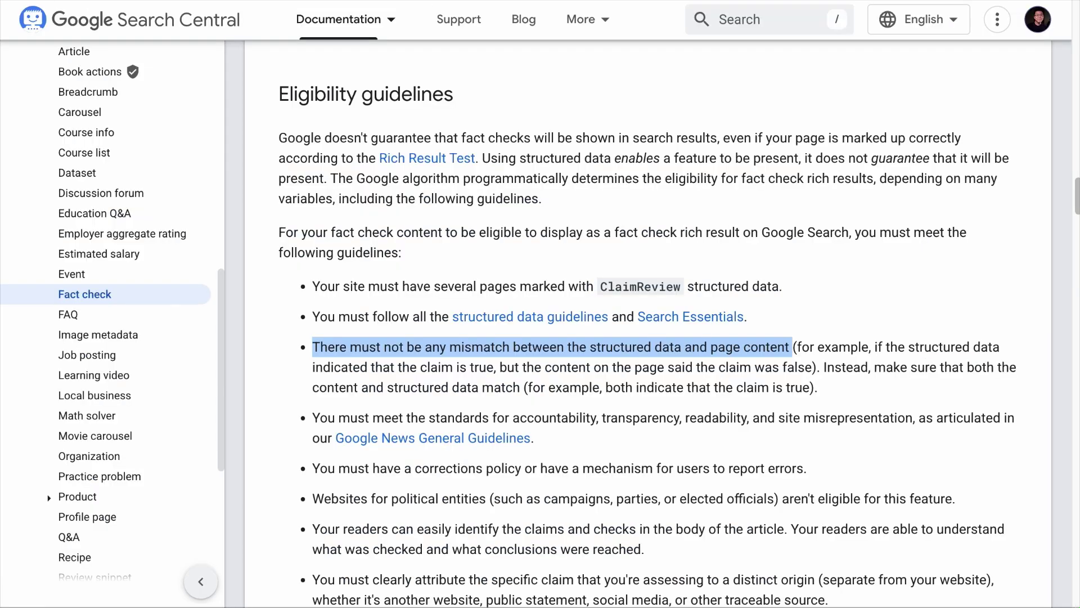
- Highlight the corrections policy guideline and how readers can submit corrections
scroll(490, 385, down, 3)
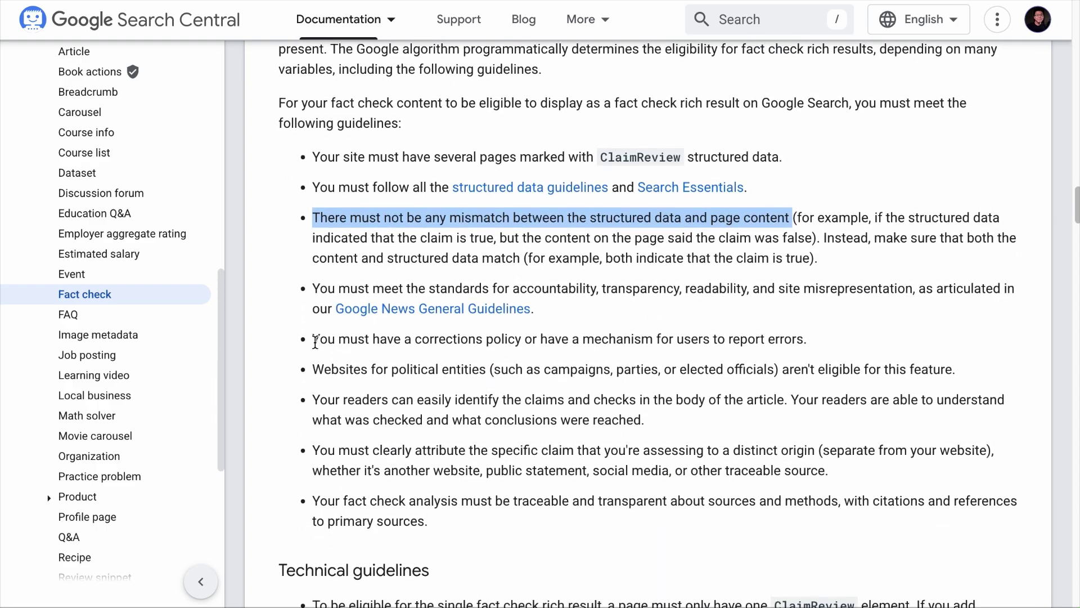
drag(315, 341, 802, 344)
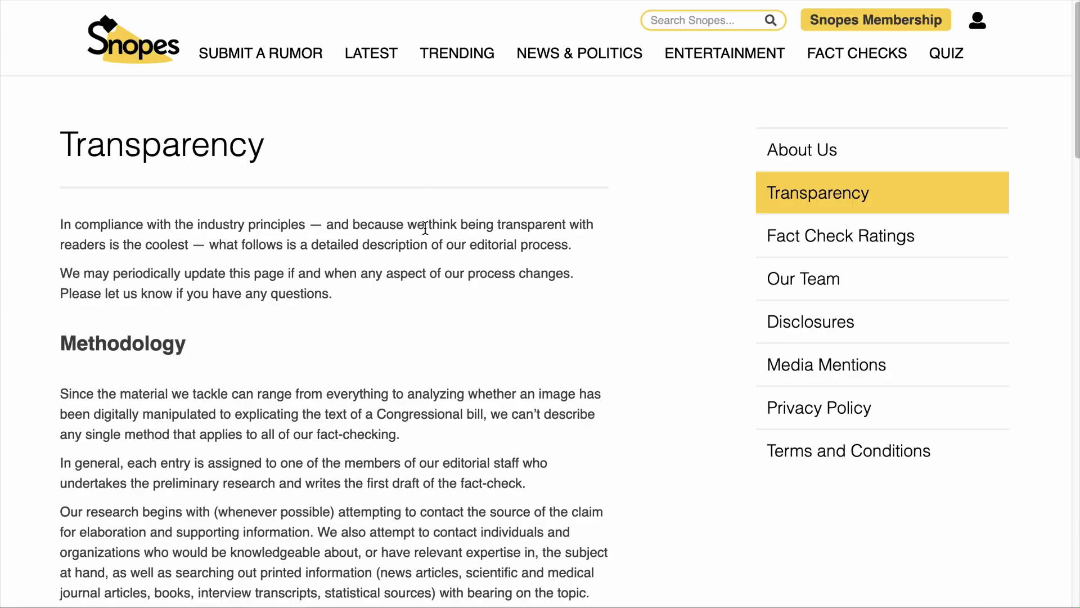
scroll(426, 228, down, 20)
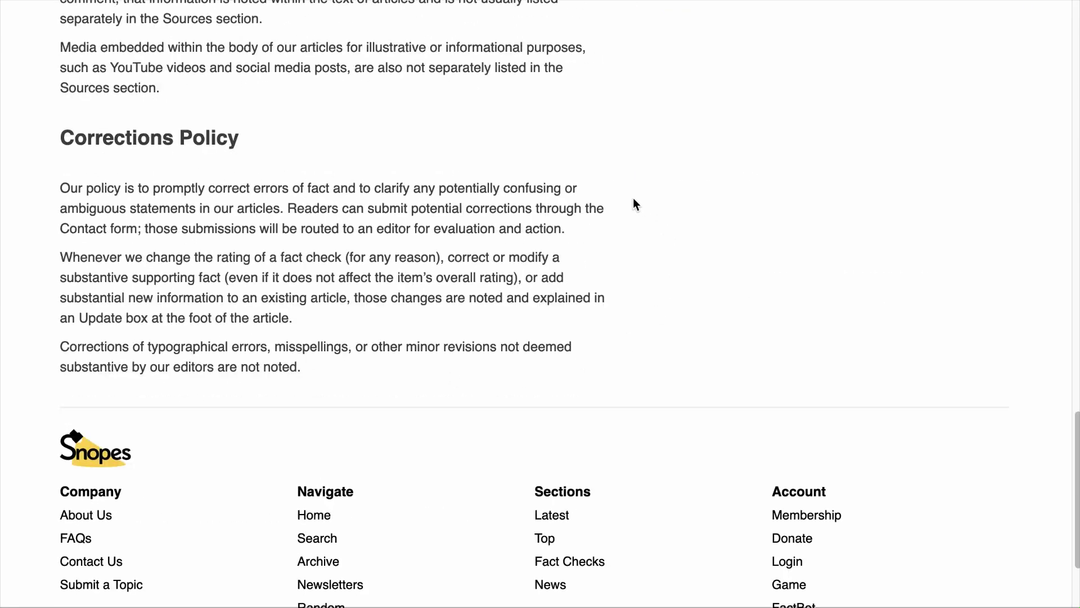
drag(288, 208, 603, 208)
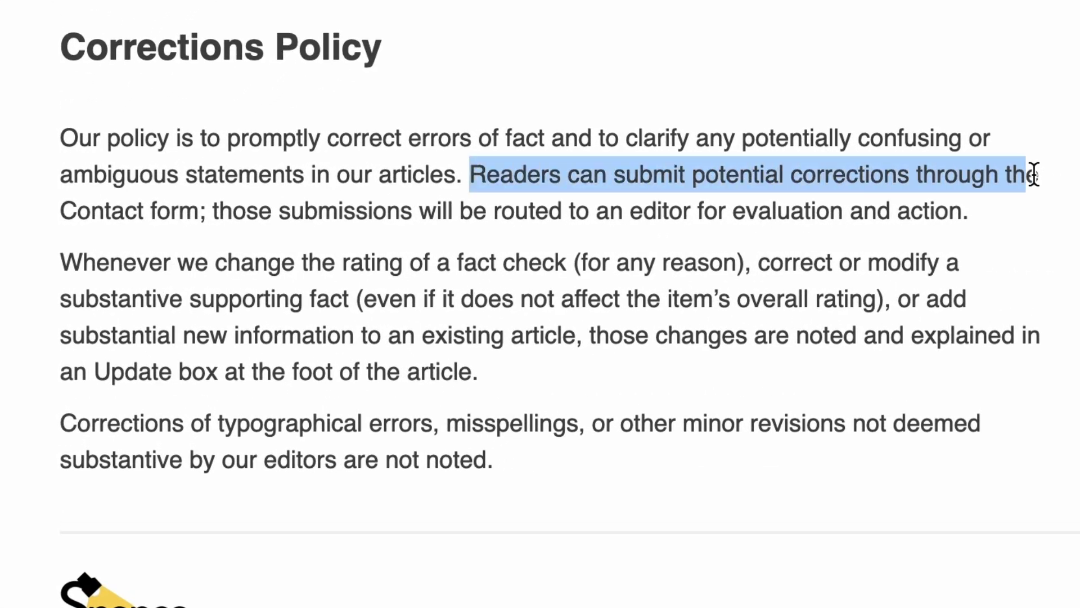
drag(1034, 175, 1073, 205)
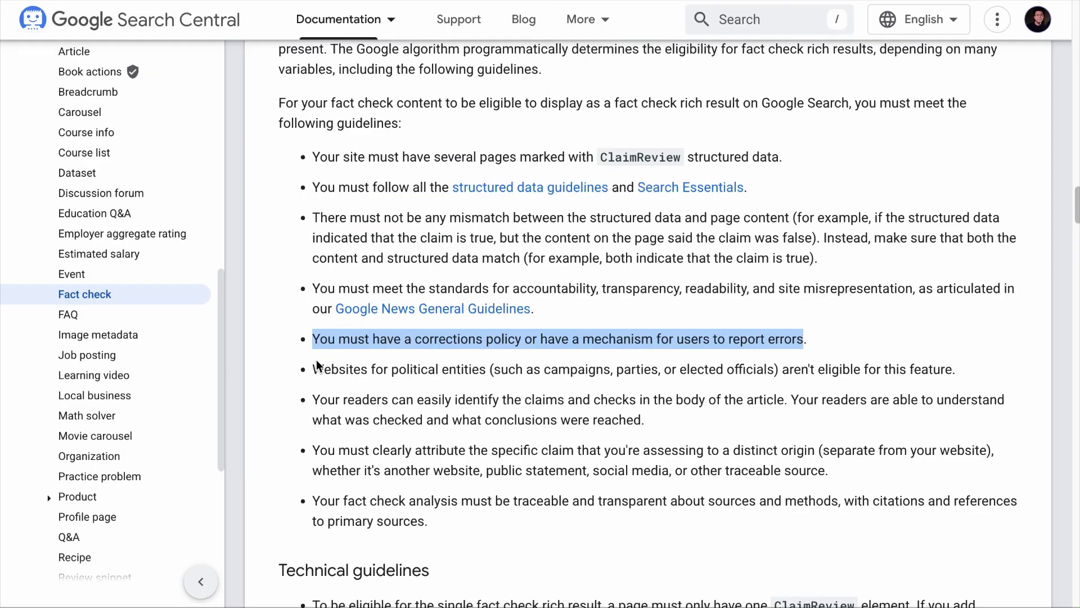
- Highlight the political entities exclusion, reader clarity and claim attribution guidelines
drag(316, 366, 952, 375)
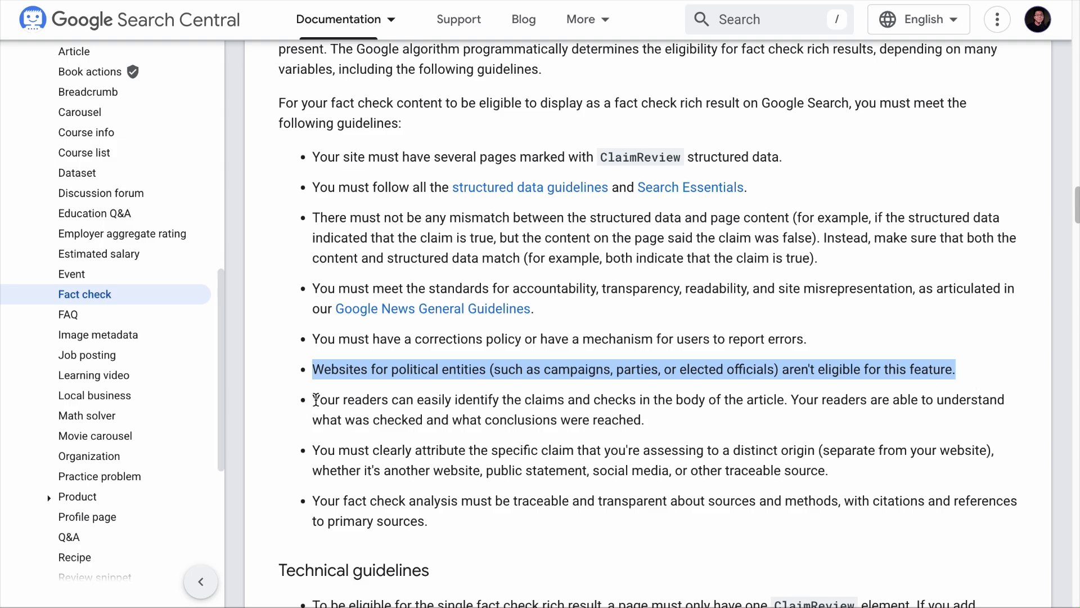
drag(316, 399, 646, 421)
scroll(752, 420, down, 3)
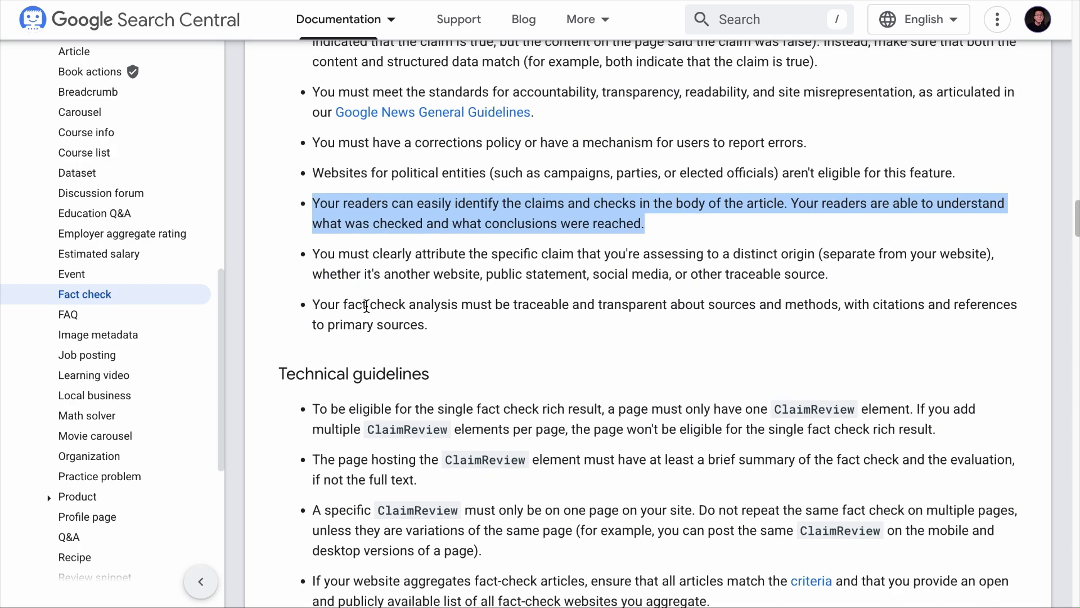
drag(314, 259, 889, 285)
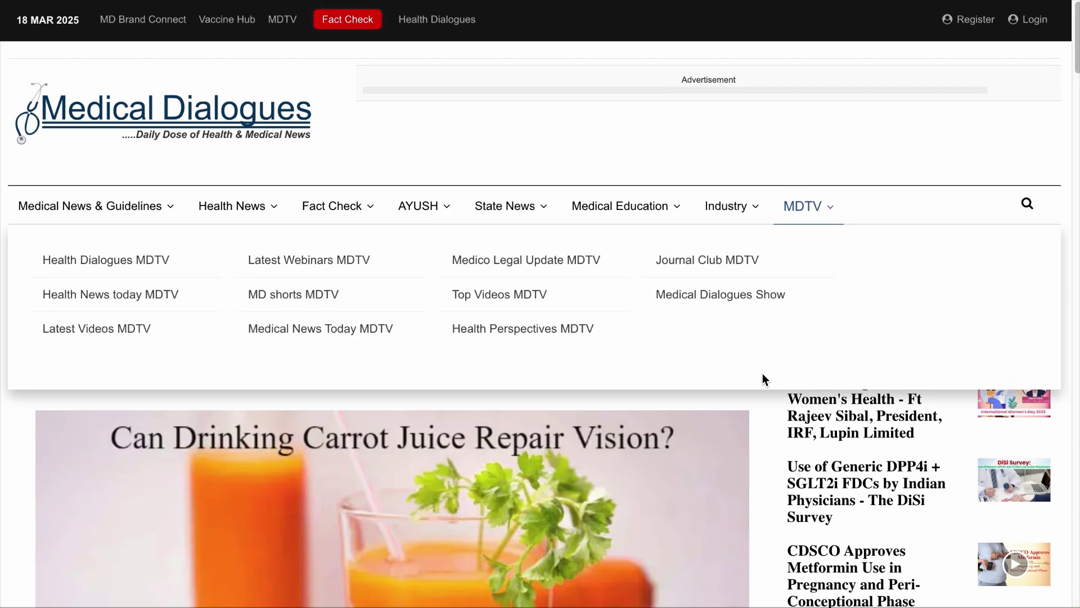
- Scroll the carrot juice fact check, then highlight Google's traceable primary-sources guideline
scroll(764, 379, down, 5)
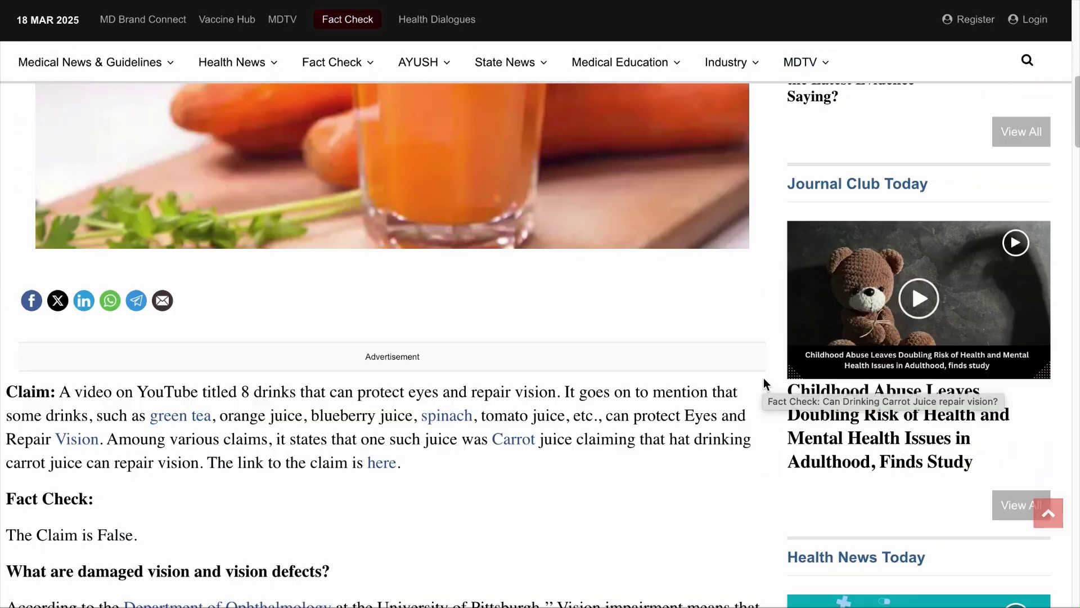
scroll(763, 379, down, 3)
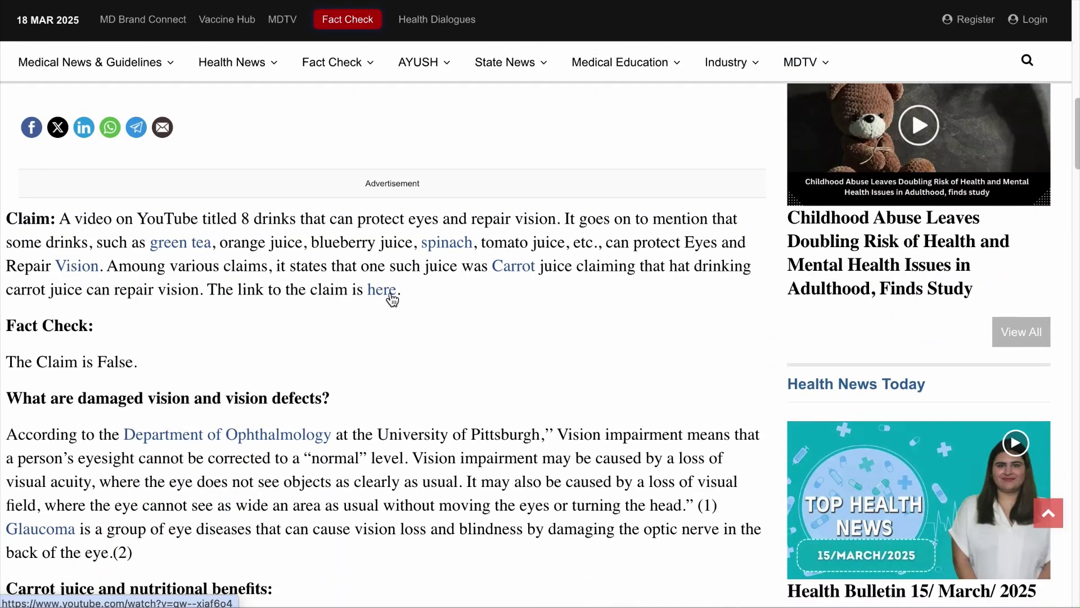
mouse_move(334, 62)
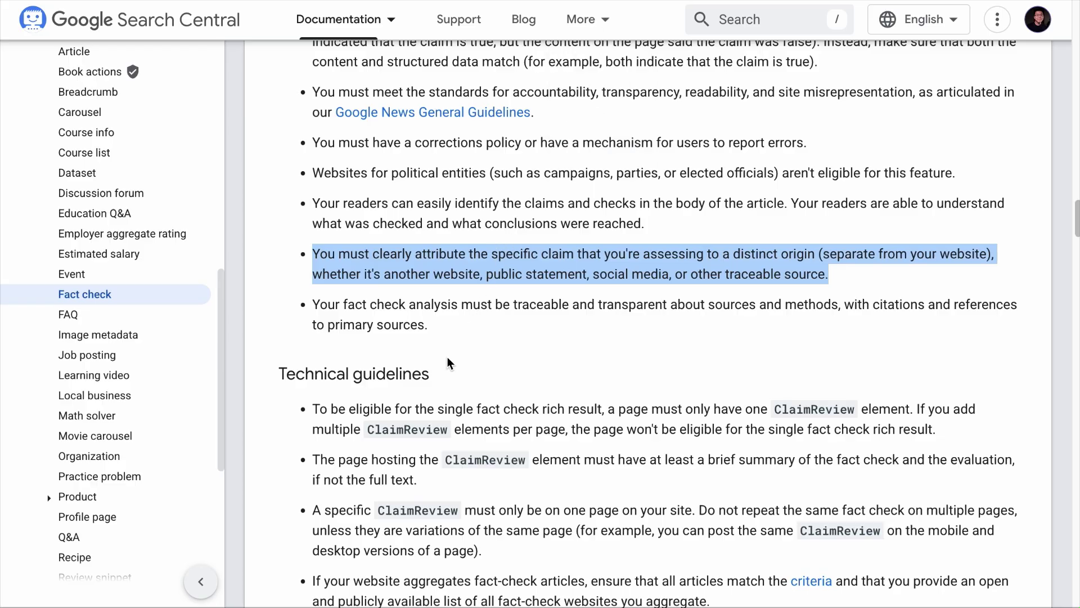
click(383, 308)
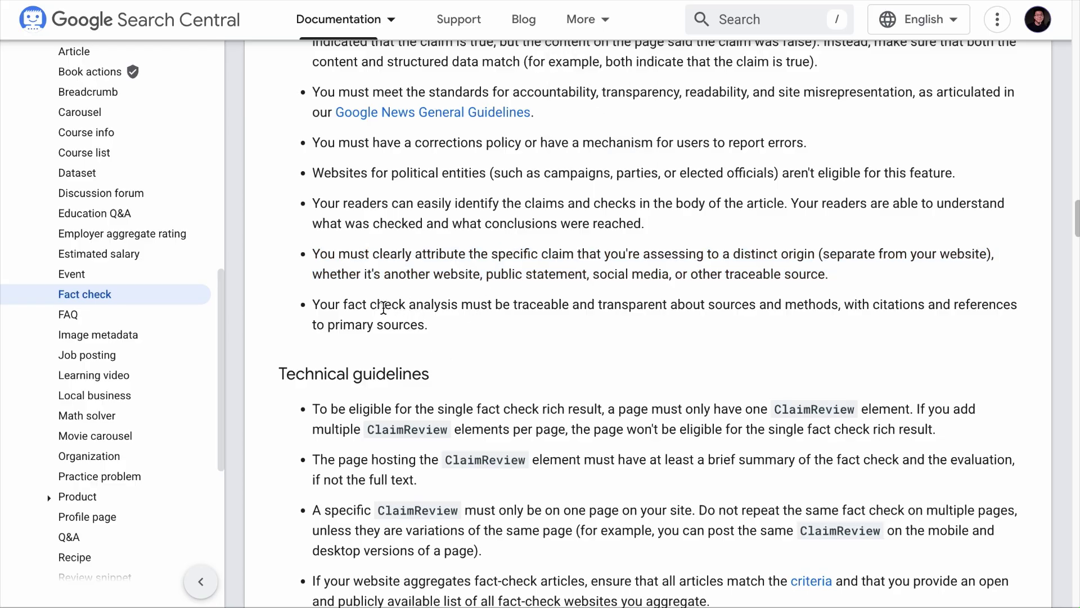
drag(314, 304, 464, 332)
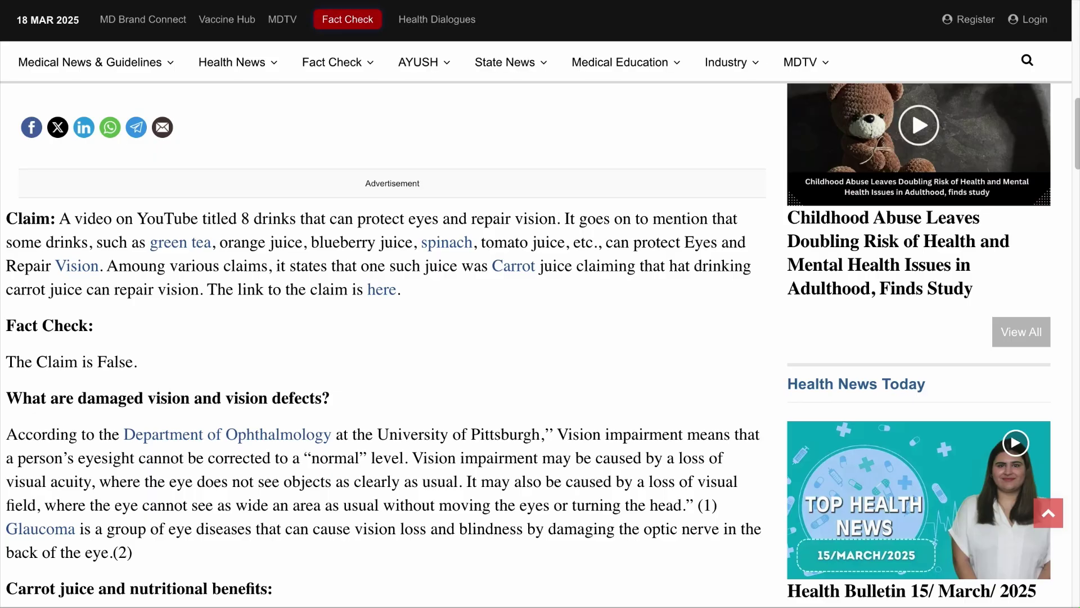
scroll(608, 339, down, 20)
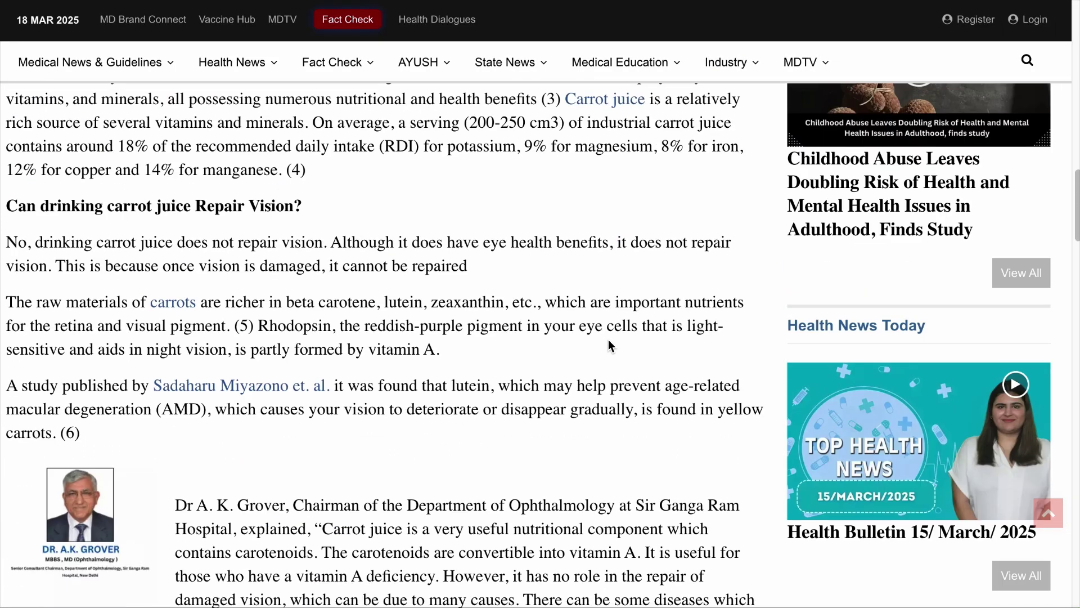
scroll(608, 339, down, 20)
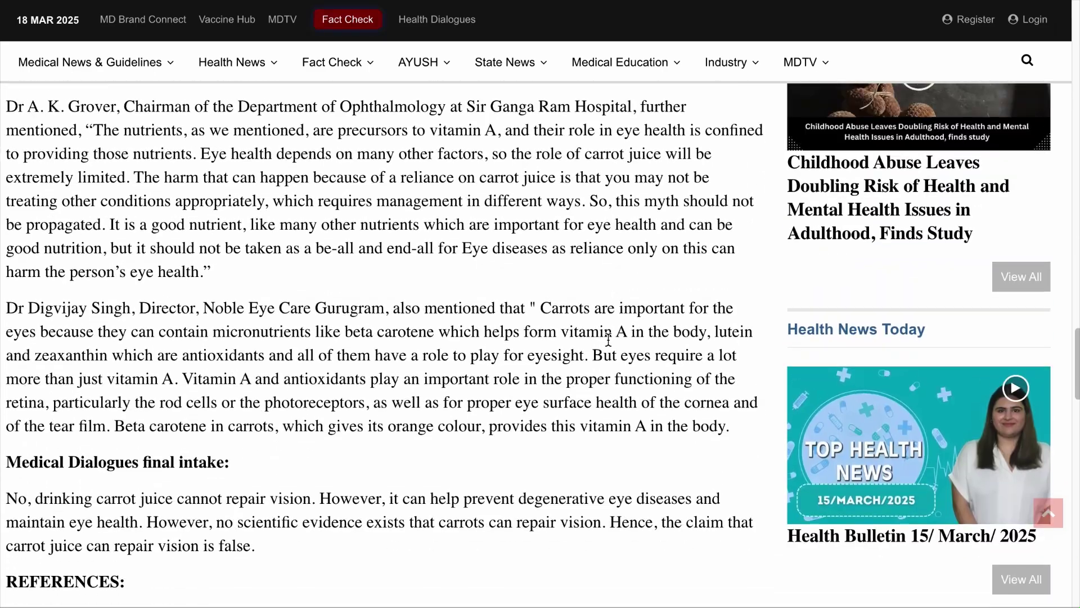
scroll(611, 339, down, 1)
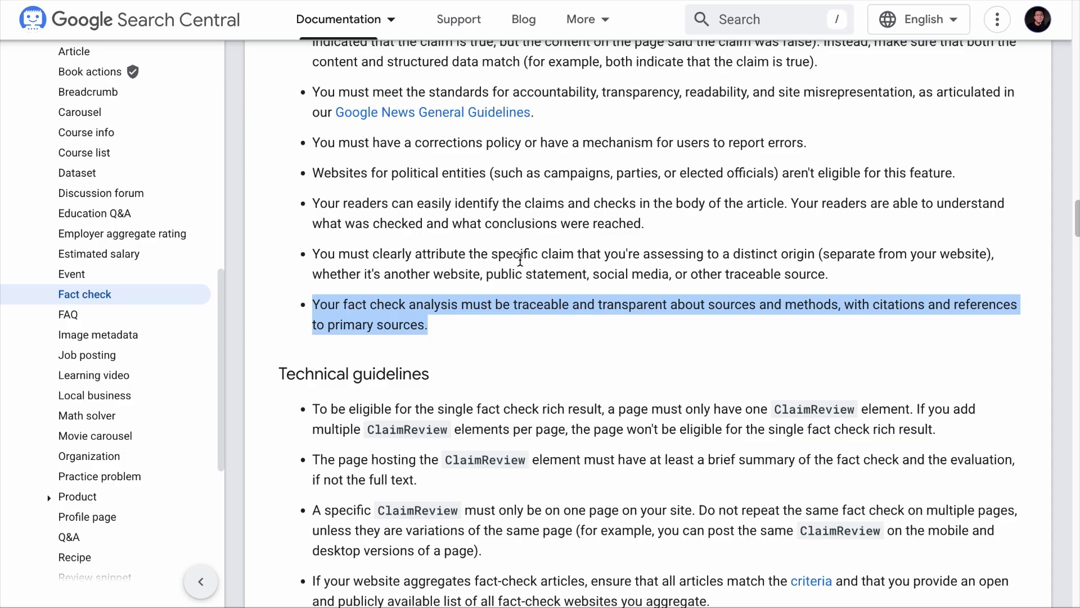
- Highlight the technical rules: one ClaimReview per page and no repeated ClaimReview
scroll(520, 260, down, 3)
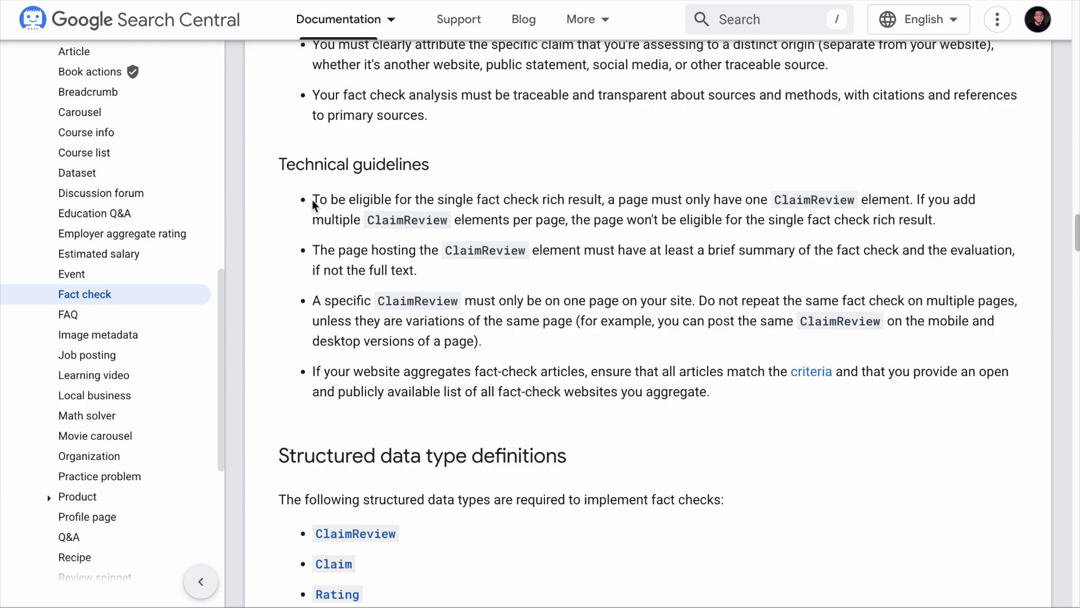
drag(315, 194, 974, 231)
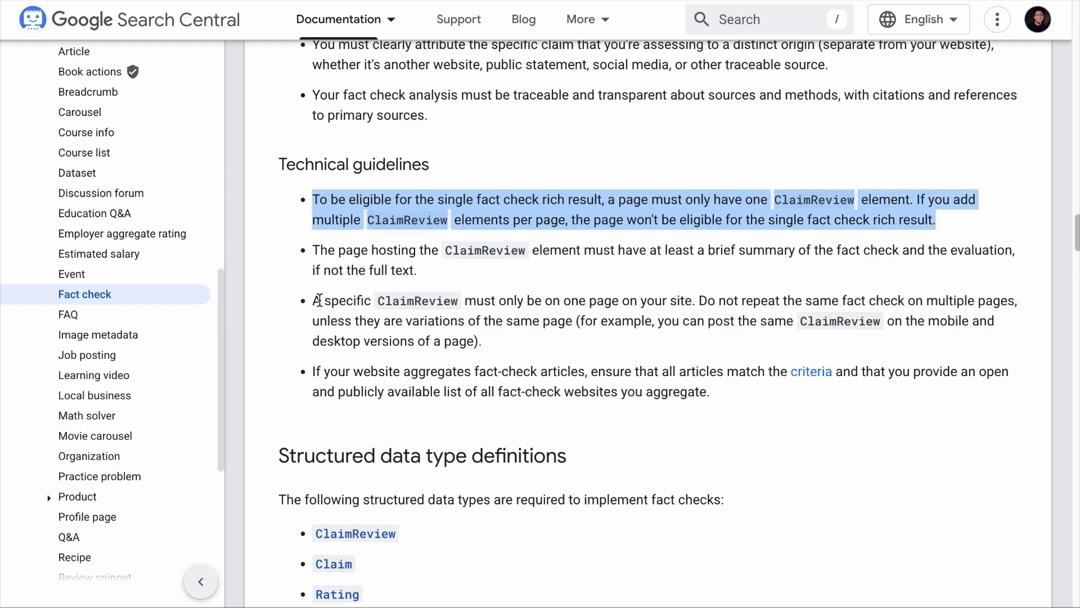
drag(320, 300, 552, 341)
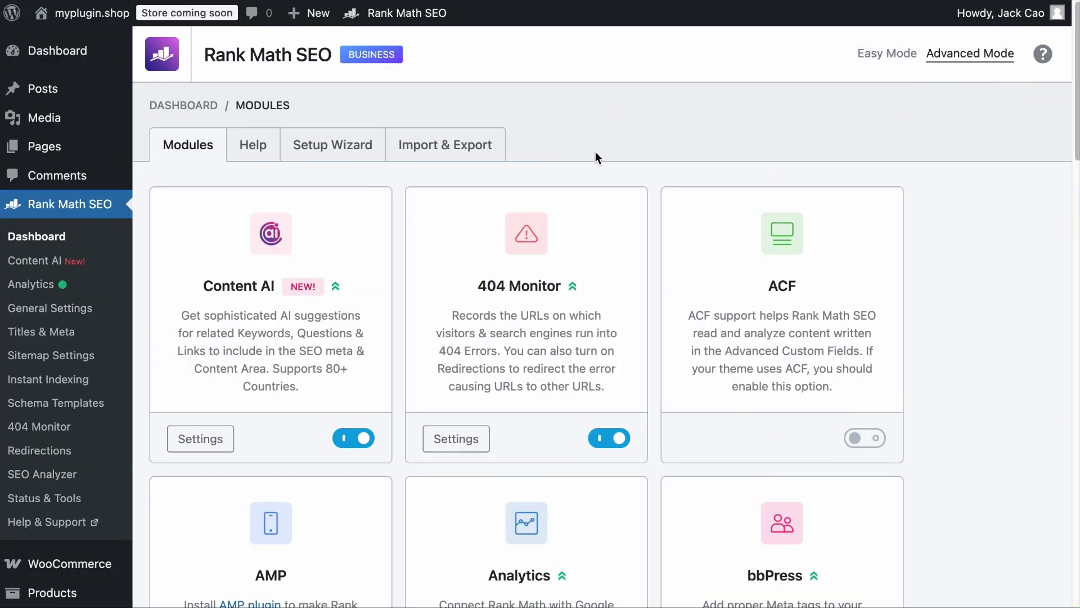
- Scroll the NSF source and the sleep post, selecting then deselecting the post title
scroll(947, 478, down, 15)
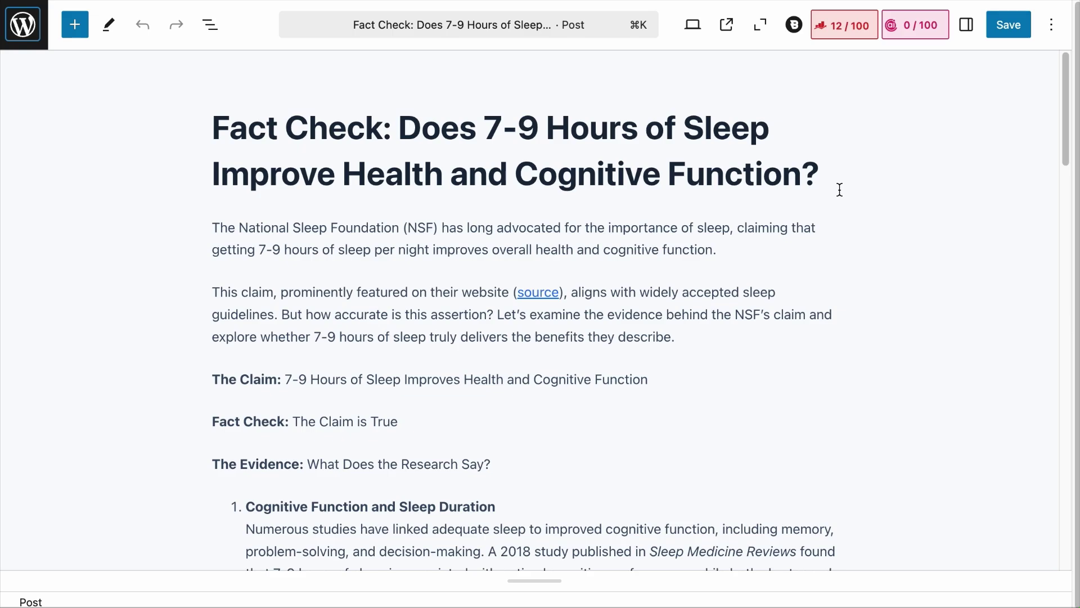
drag(399, 128, 836, 173)
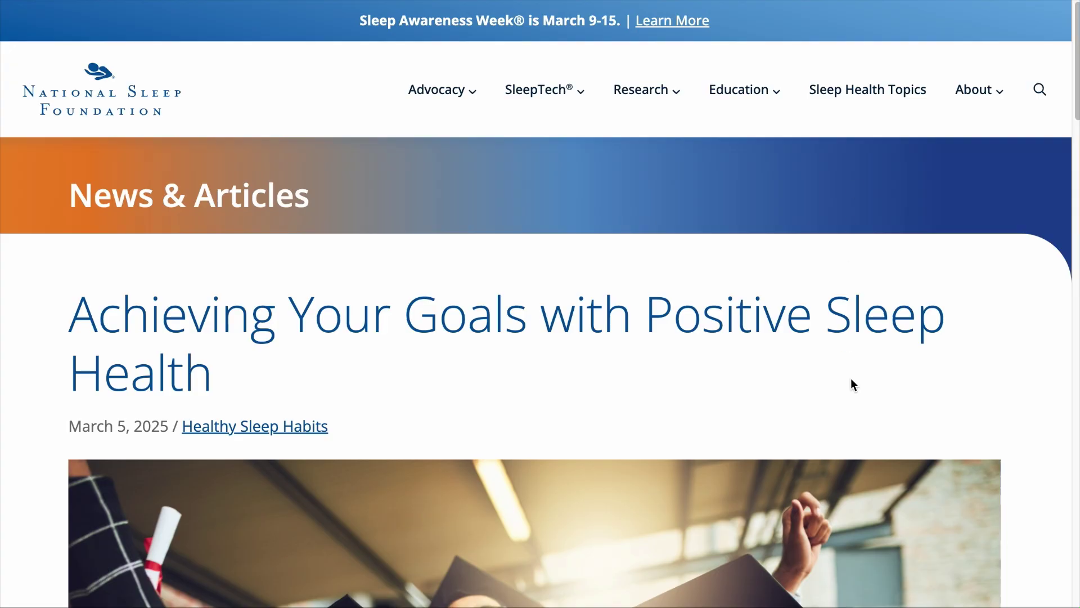
scroll(855, 388, down, 3)
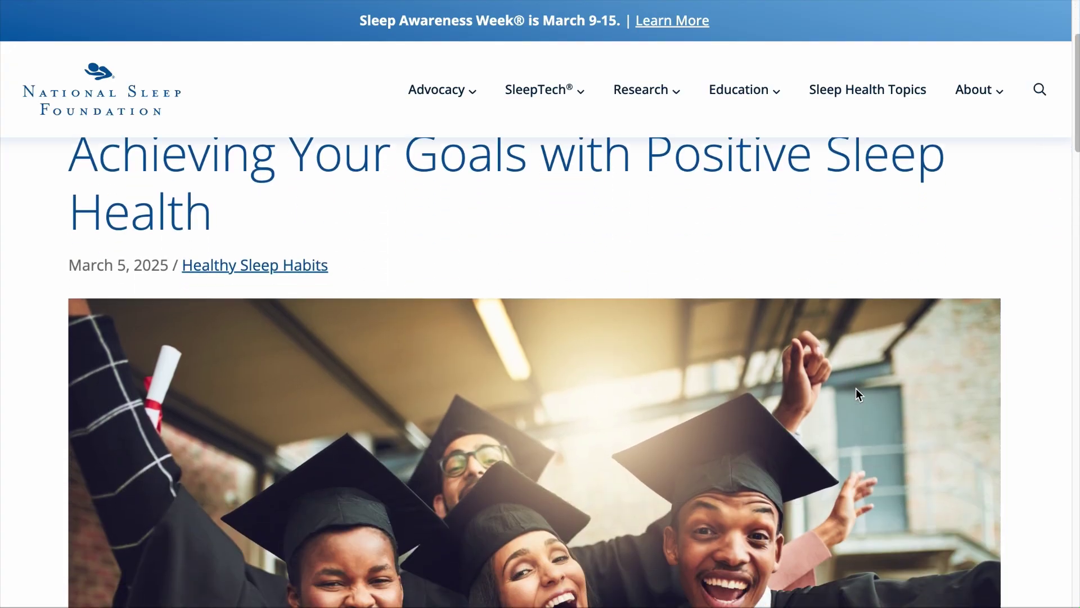
scroll(858, 394, down, 13)
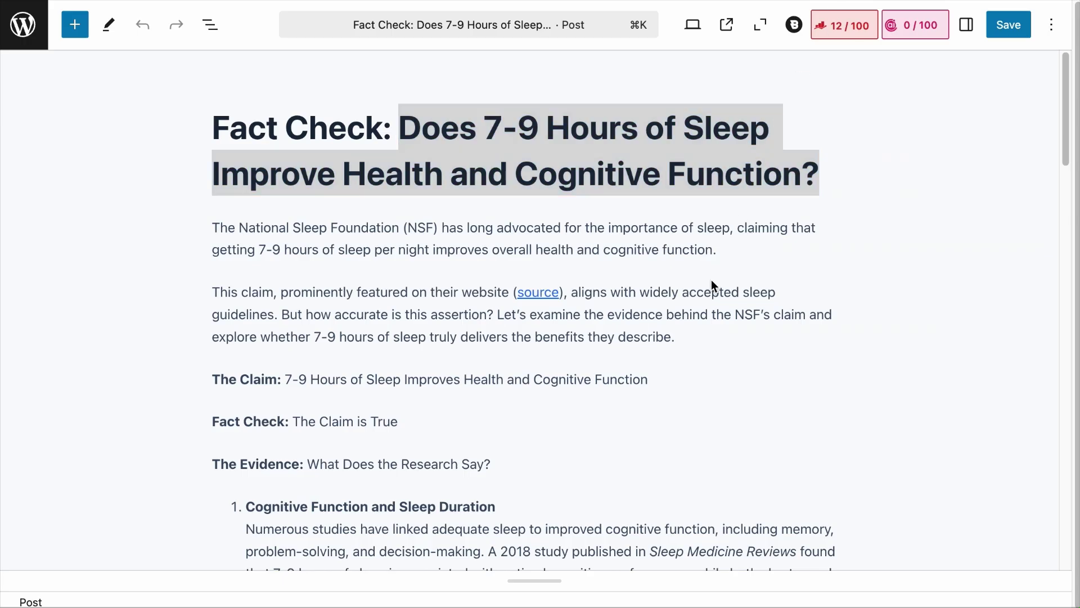
click(711, 279)
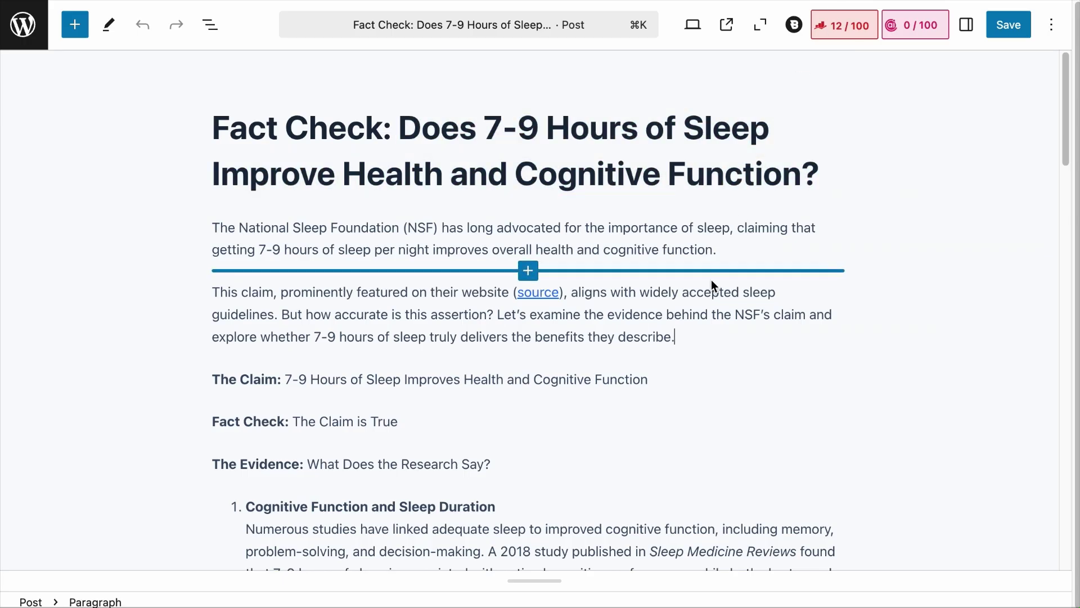
- Add a FactCheck schema to the post from Rank Math's Schema Generator
click(869, 35)
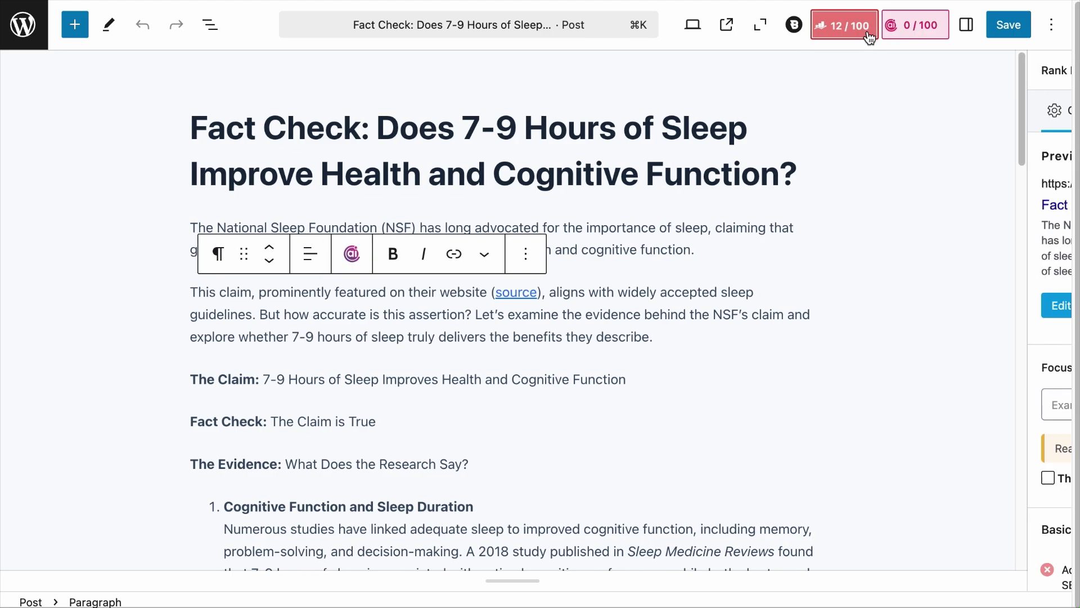
click(991, 119)
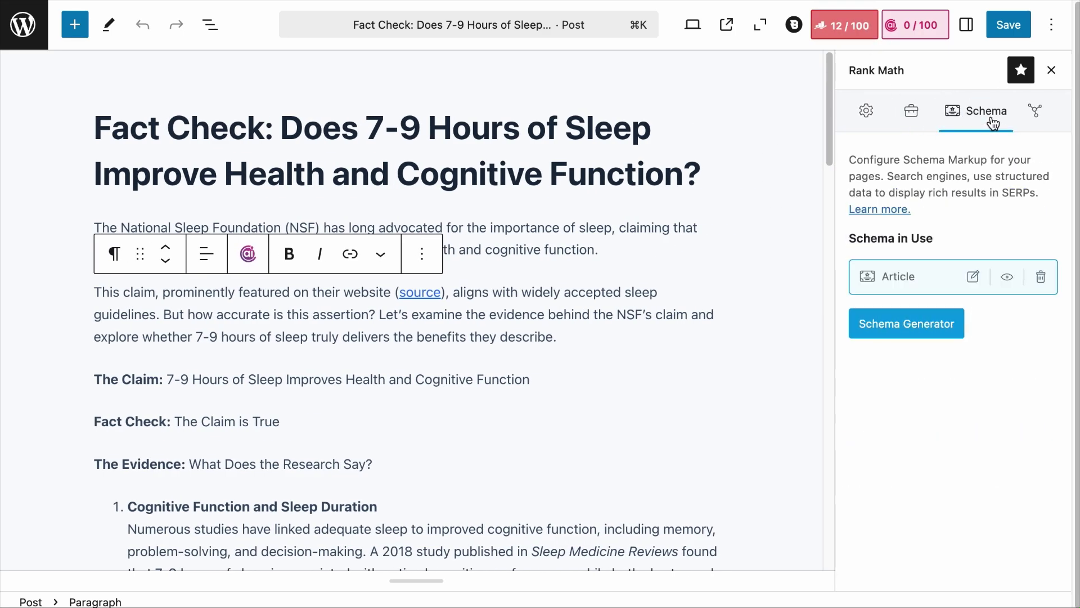
click(927, 324)
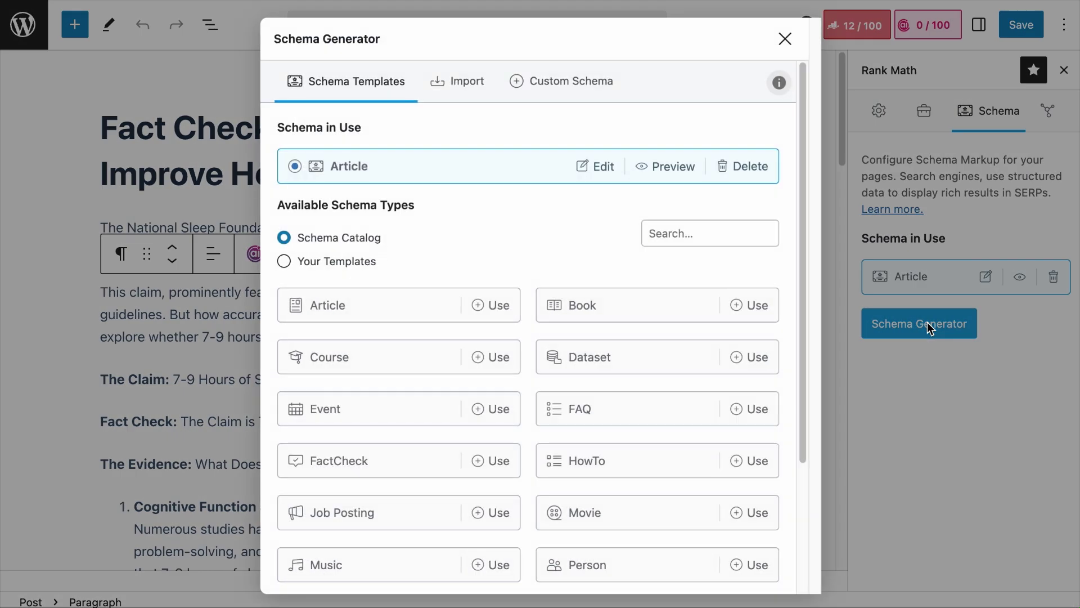
scroll(534, 355, down, 3)
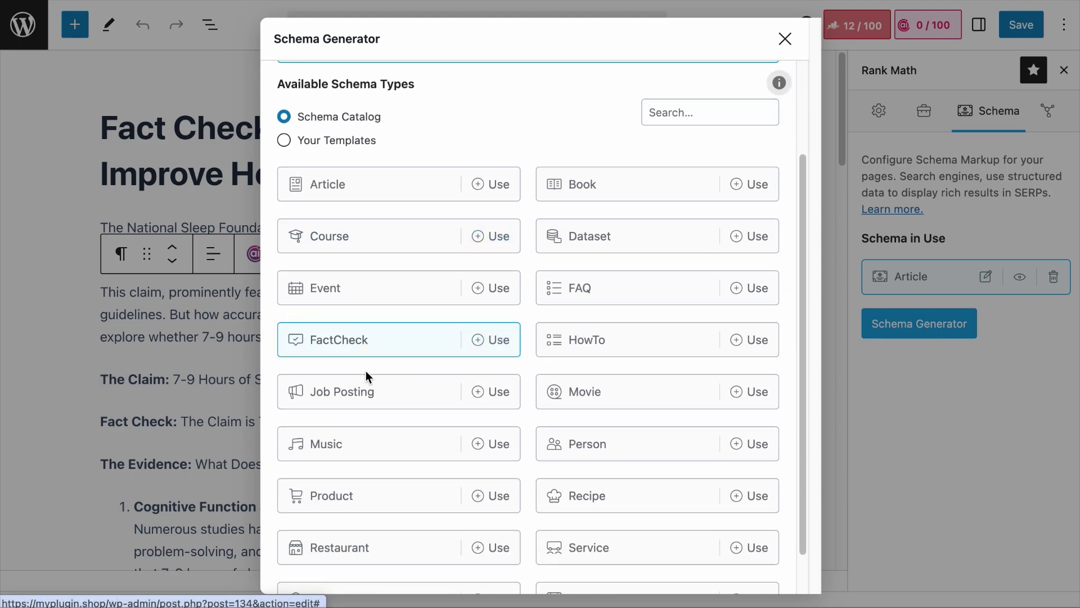
click(484, 341)
- Review the FactCheck URL, claim author name and description fields
scroll(482, 346, down, 3)
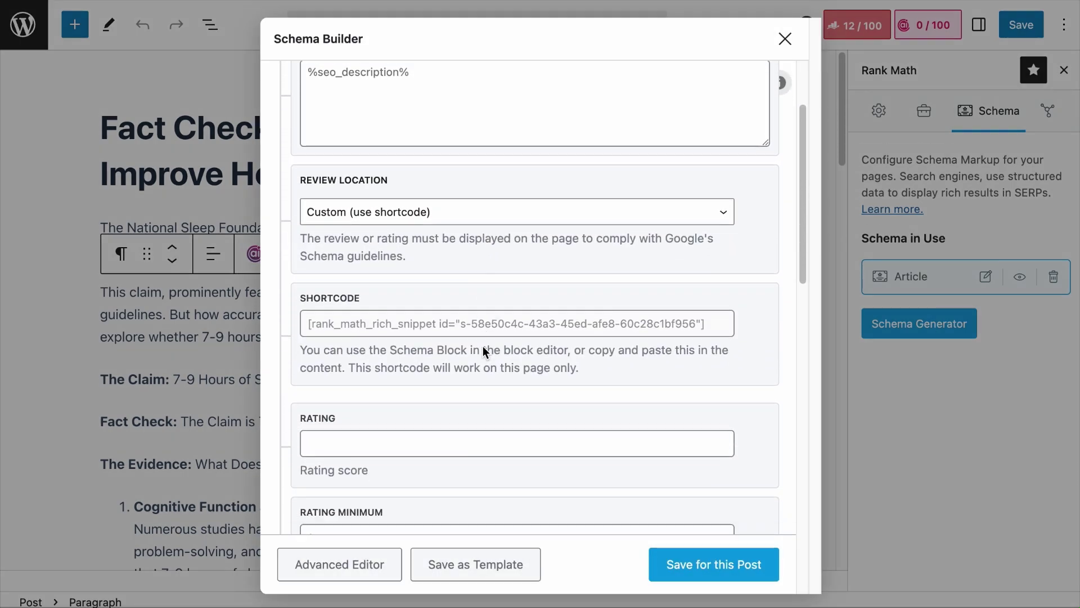
scroll(483, 346, down, 6)
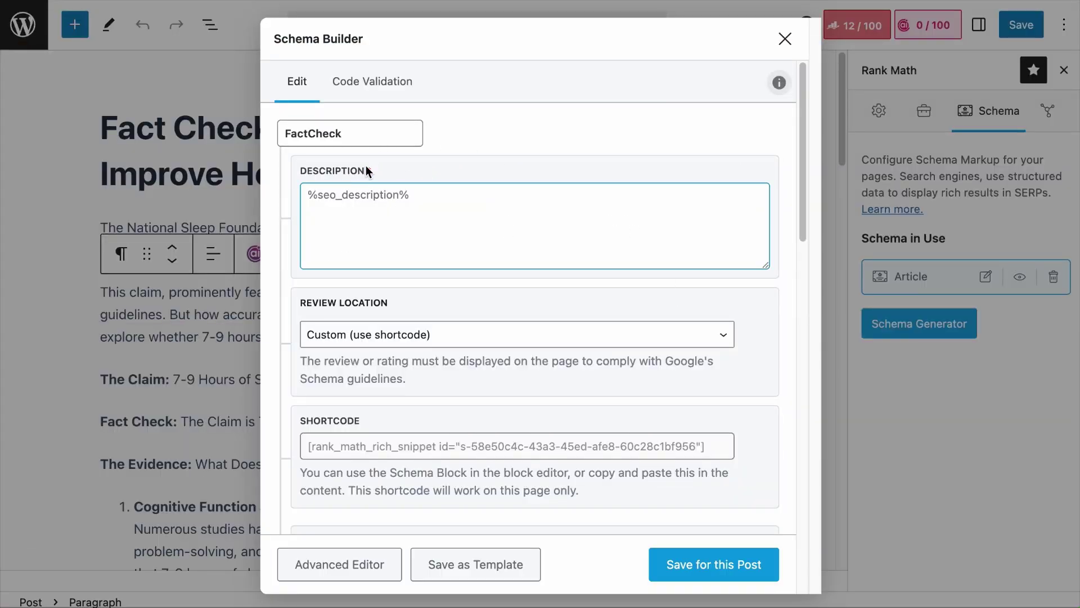
scroll(417, 262, down, 10)
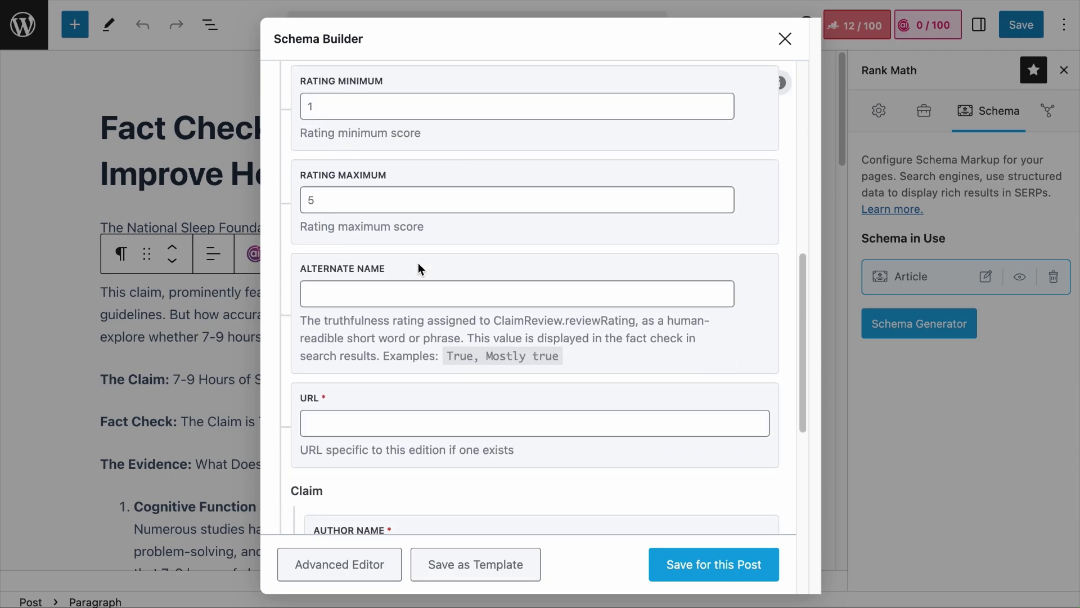
scroll(417, 262, down, 2)
click(360, 337)
scroll(346, 326, down, 3)
click(394, 348)
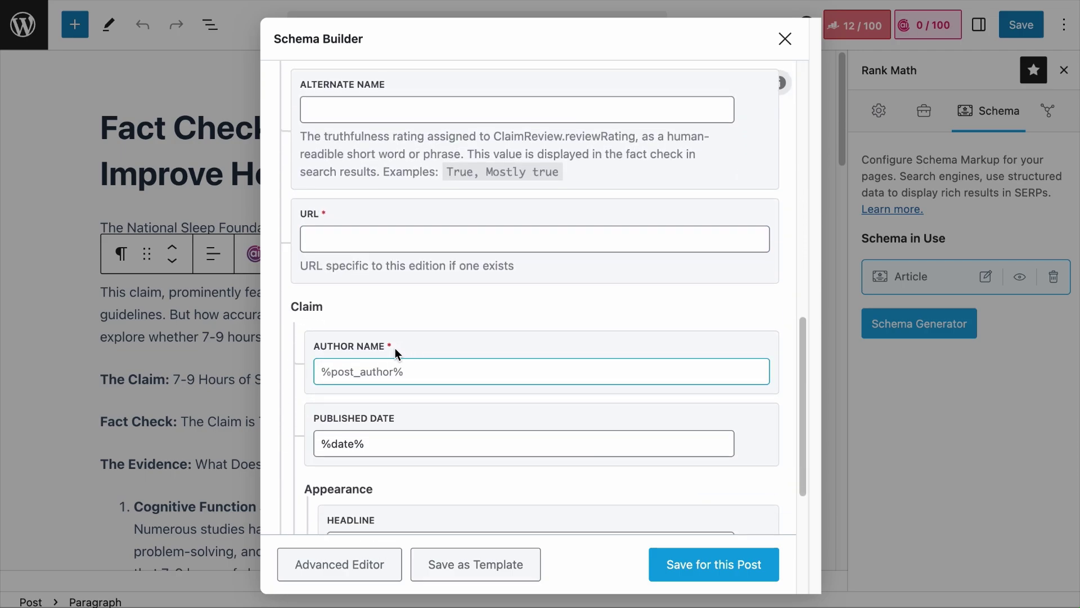
scroll(407, 350, up, 15)
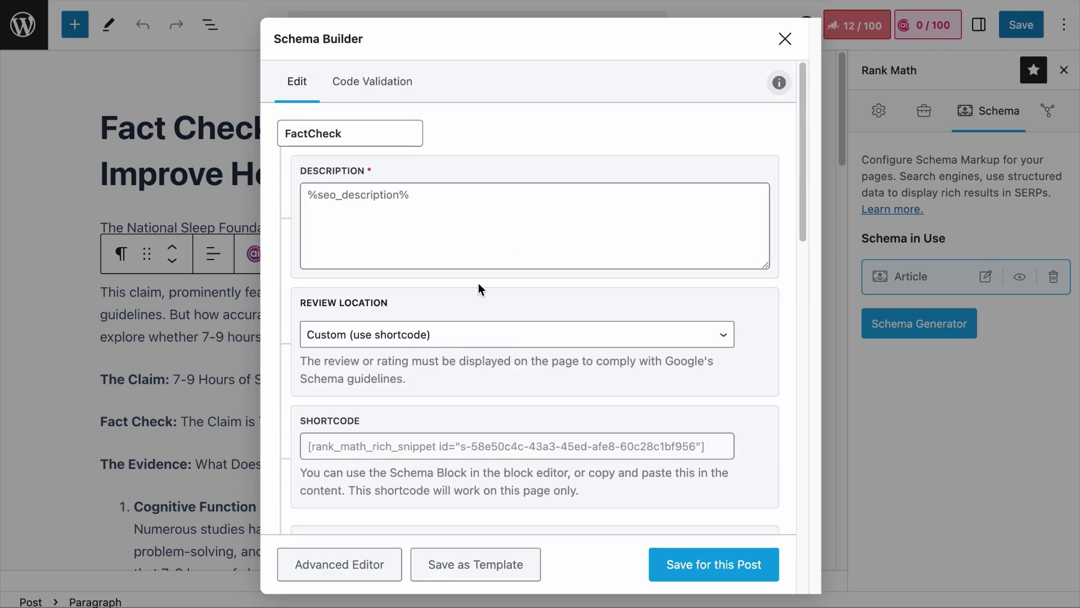
click(684, 244)
click(543, 288)
click(782, 42)
click(863, 111)
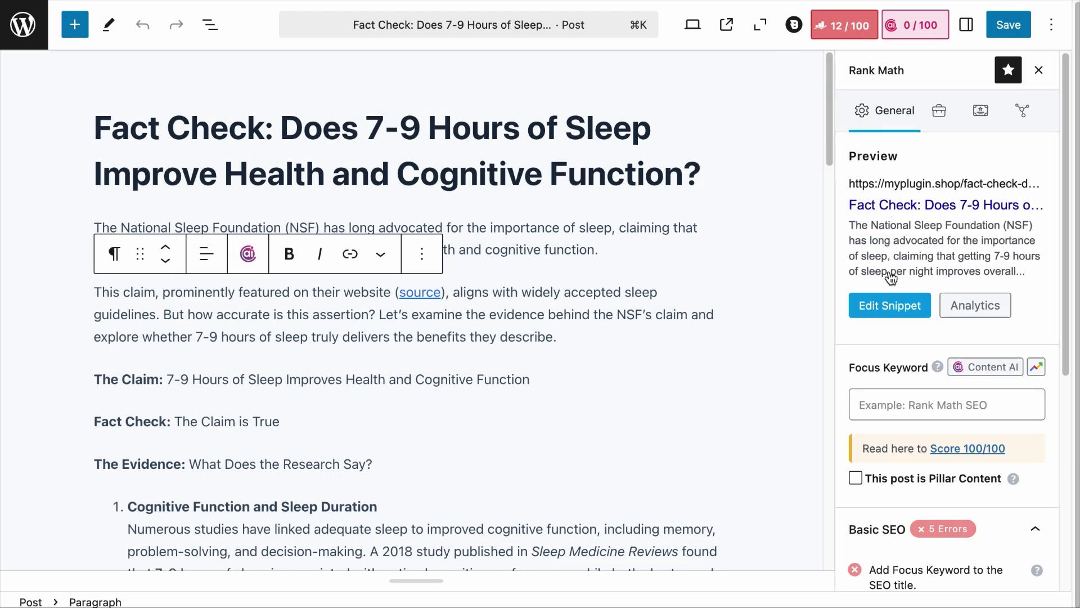
click(903, 306)
scroll(724, 311, down, 2)
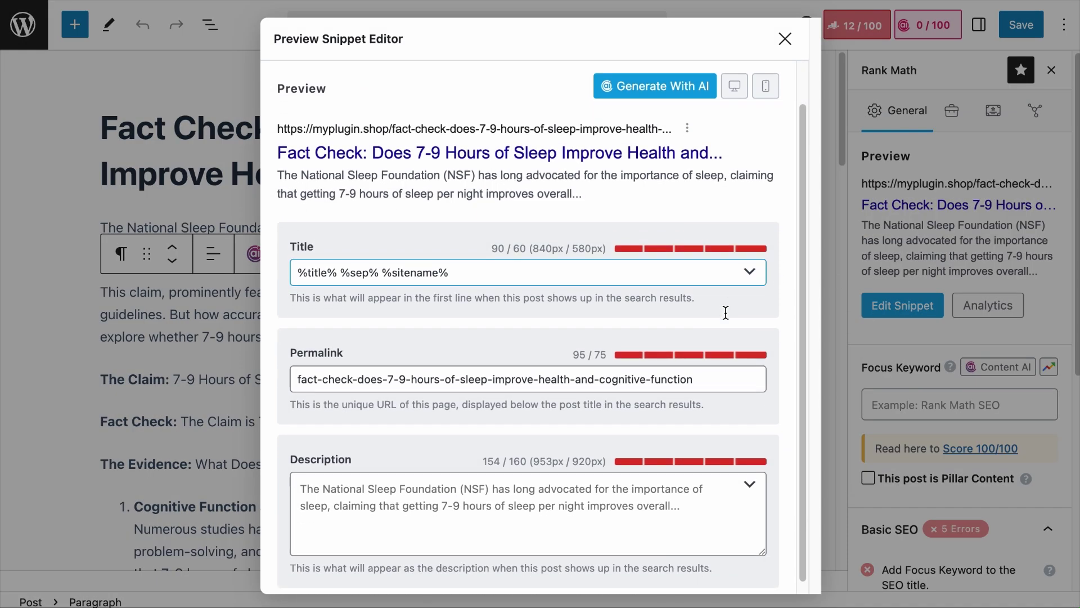
click(784, 39)
click(988, 121)
click(943, 324)
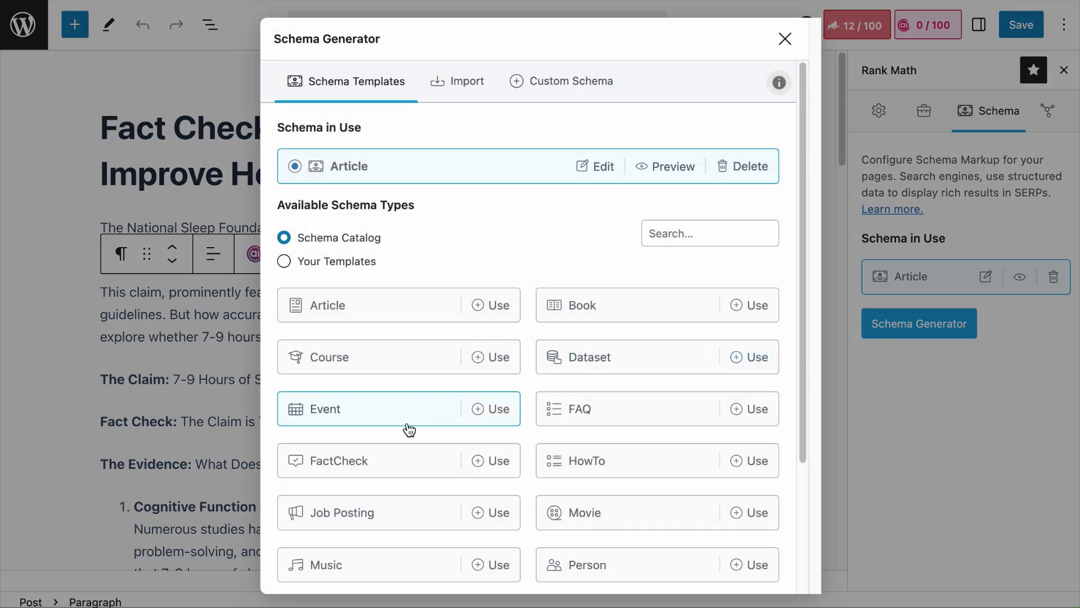
click(392, 460)
click(392, 229)
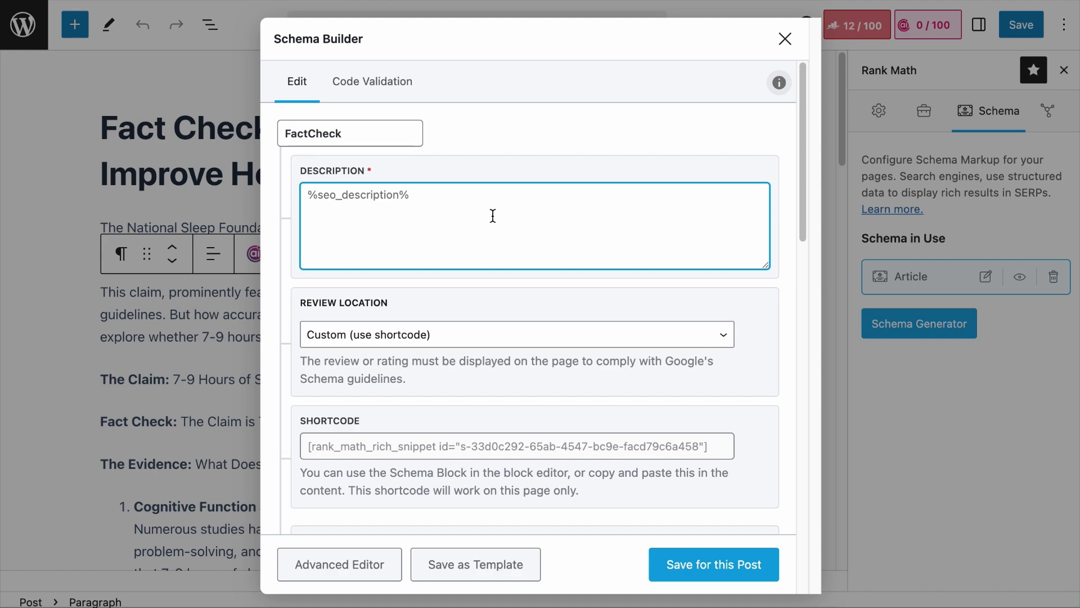
- Describe the claim: 7-9 hours of sleep improves health and cognition, mostly true per research
text(T)
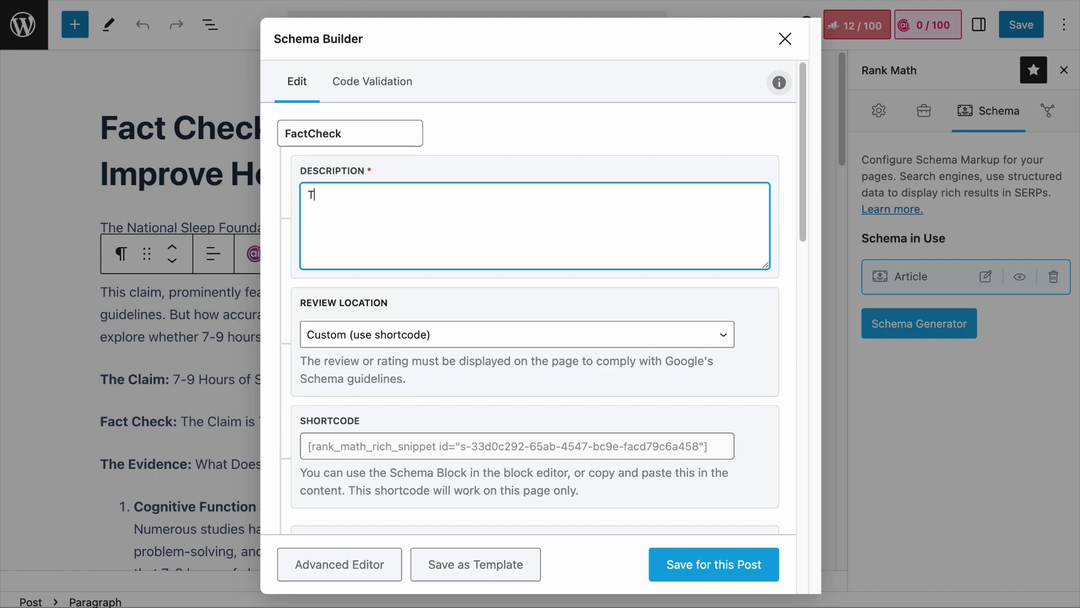
text(his claim states that 7-9 hours of)
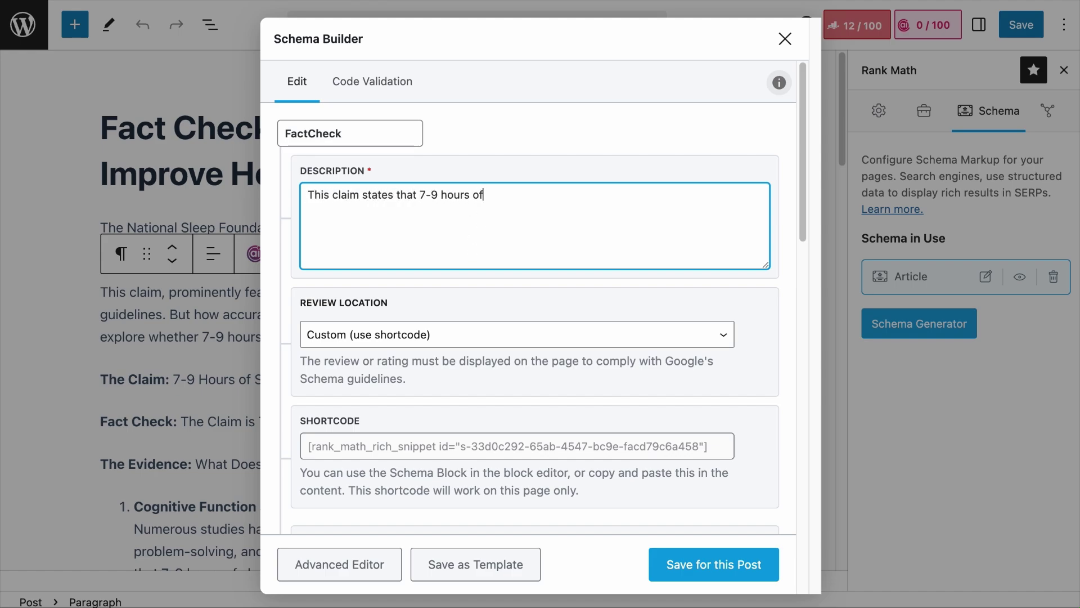
text( sleep improves health and co)
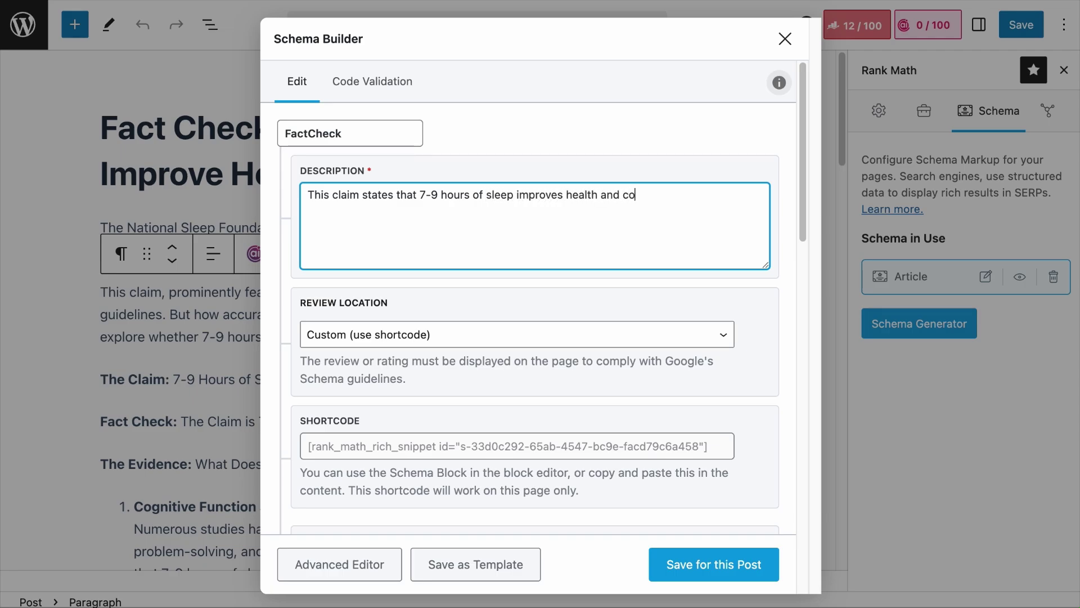
text(gnitive function. Scientific evid)
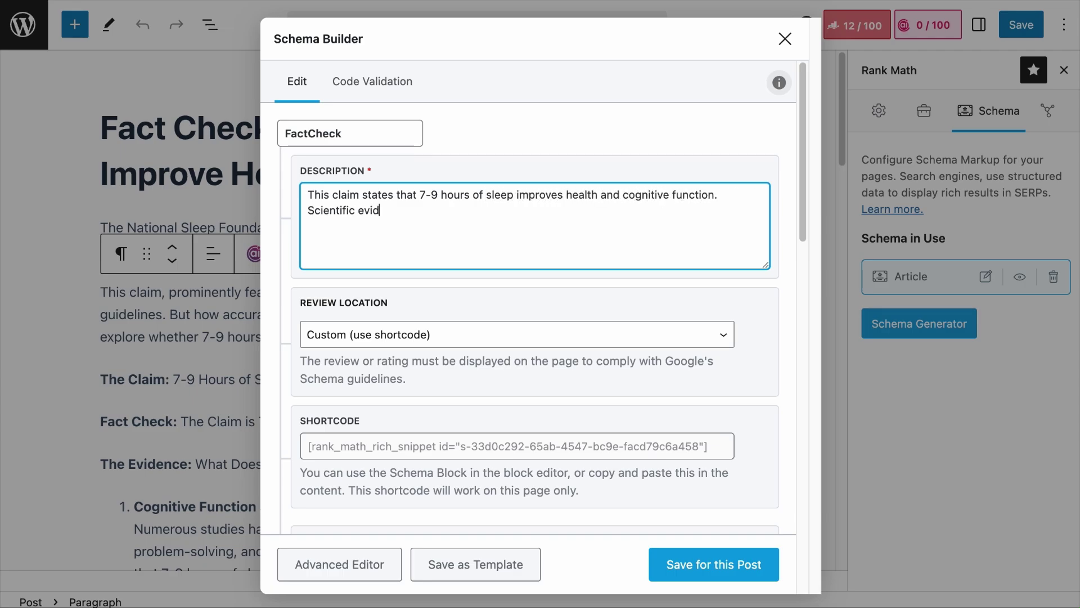
text(ence supports this, linking adequa)
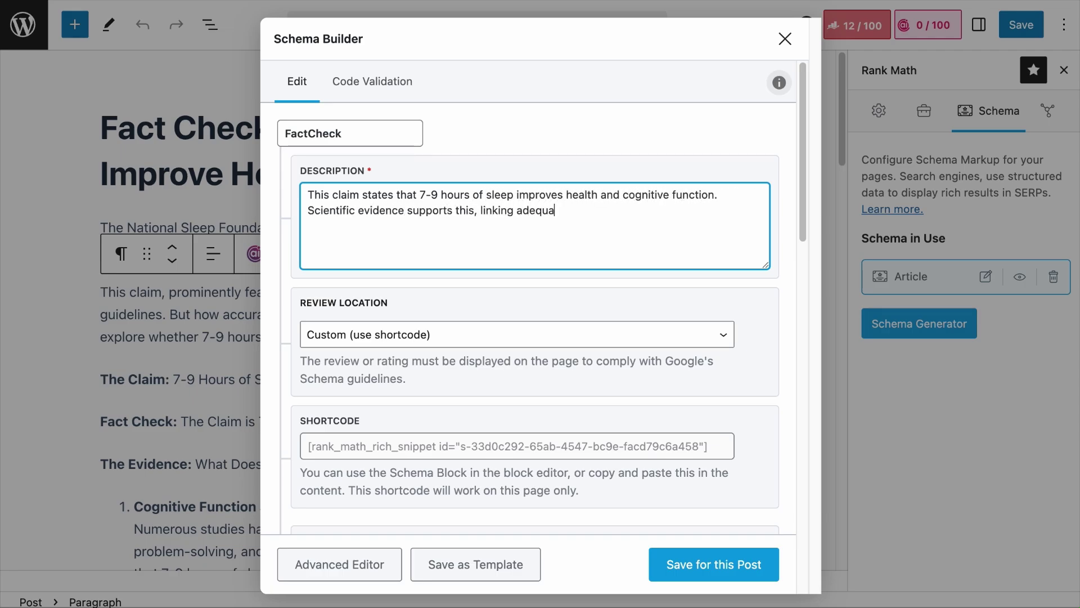
text(te sleep to better memory, focus,)
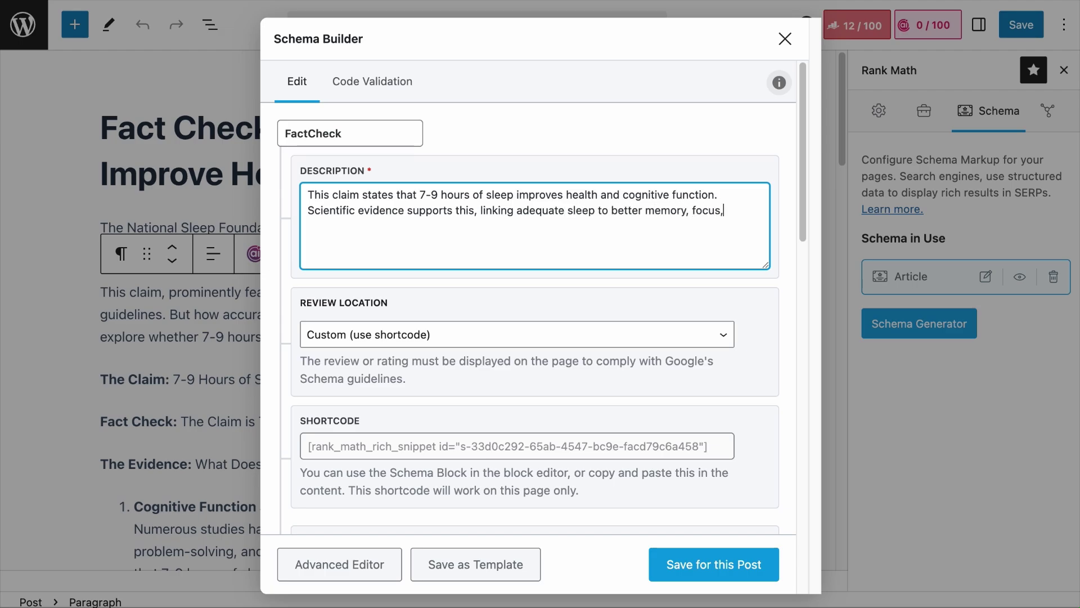
text( and physical health. While individual n)
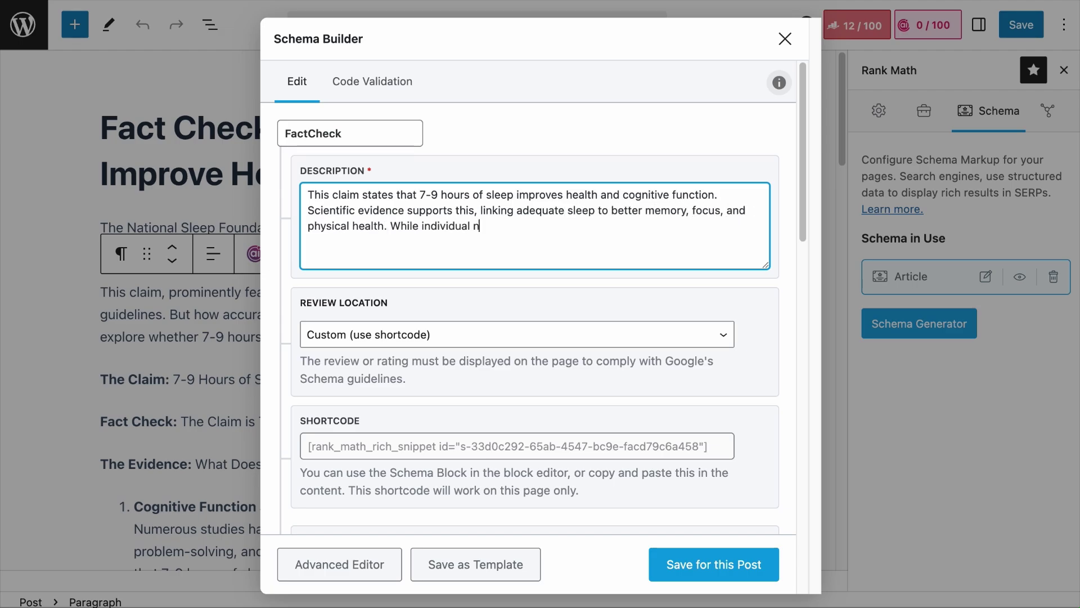
text(eeds may vary, the claim is mostly tru)
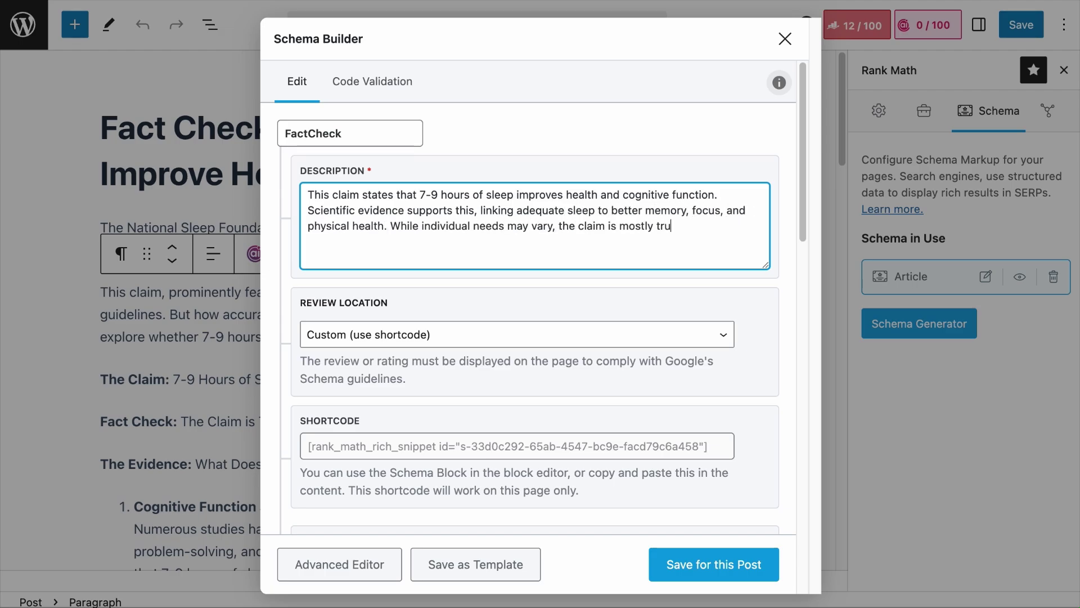
text(e based on current research.)
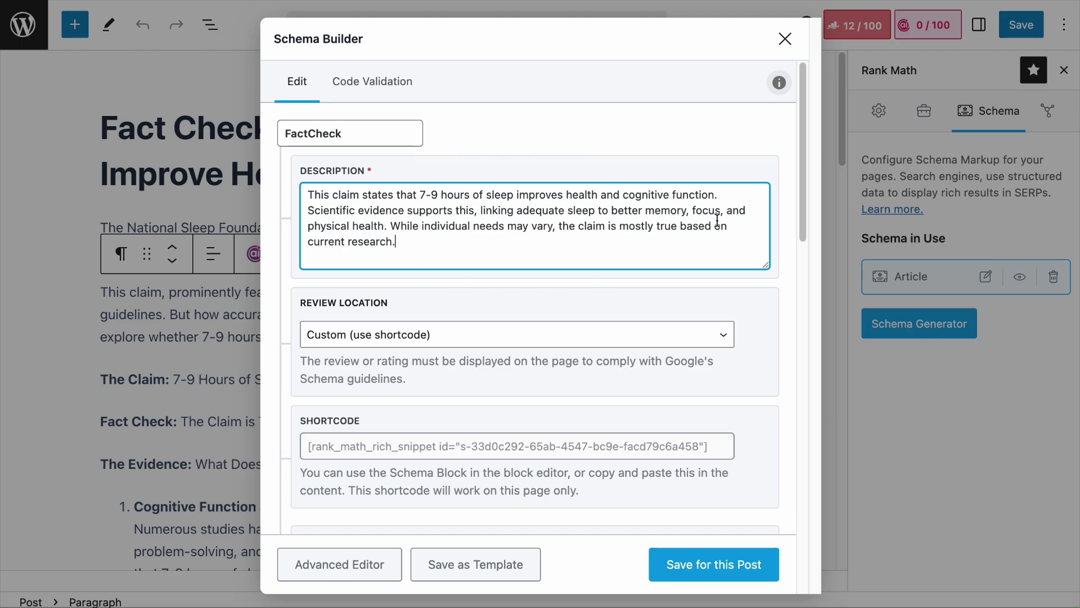
scroll(511, 244, down, 5)
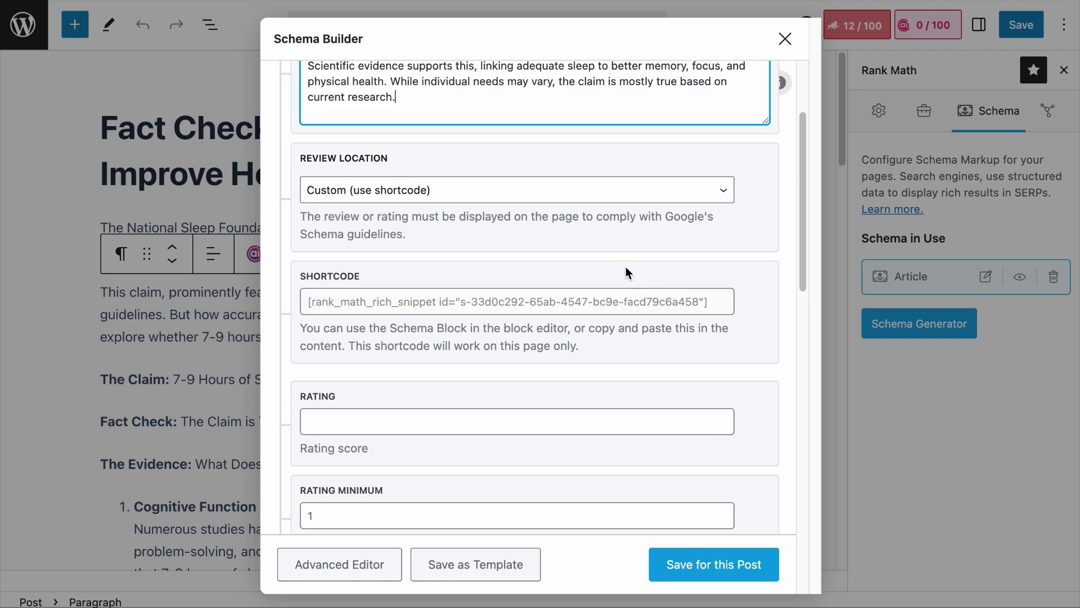
- Check the rating scale's minimum and maximum values
scroll(619, 269, down, 8)
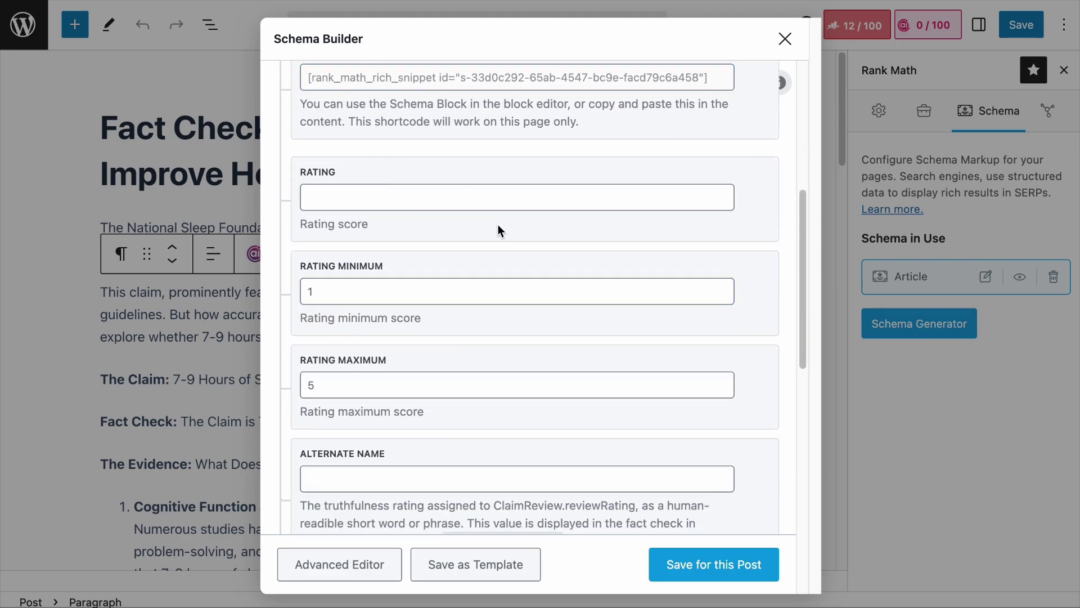
click(375, 291)
click(505, 414)
click(464, 387)
- Enter a rating score of 4.5 and recheck the description's mostly-true conclusion
click(403, 200)
click(402, 200)
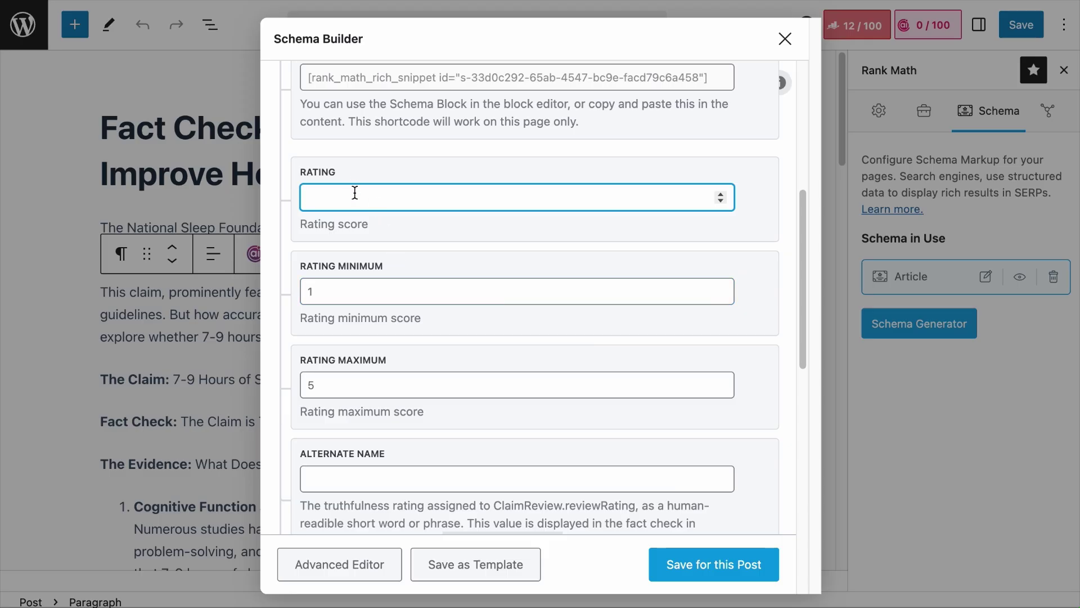
text(4.5)
scroll(348, 194, up, 7)
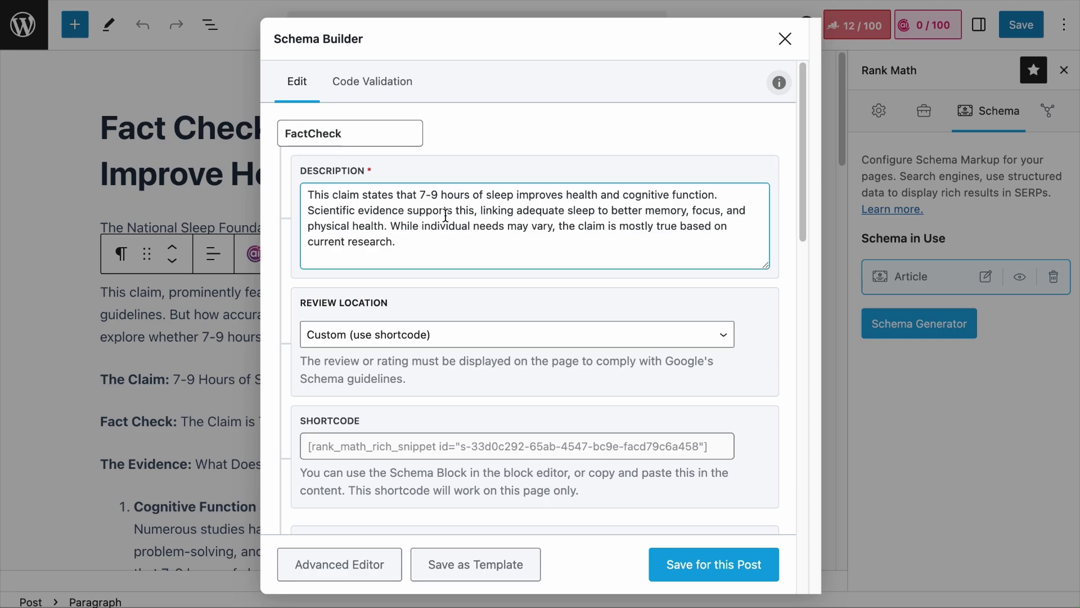
drag(391, 235, 418, 247)
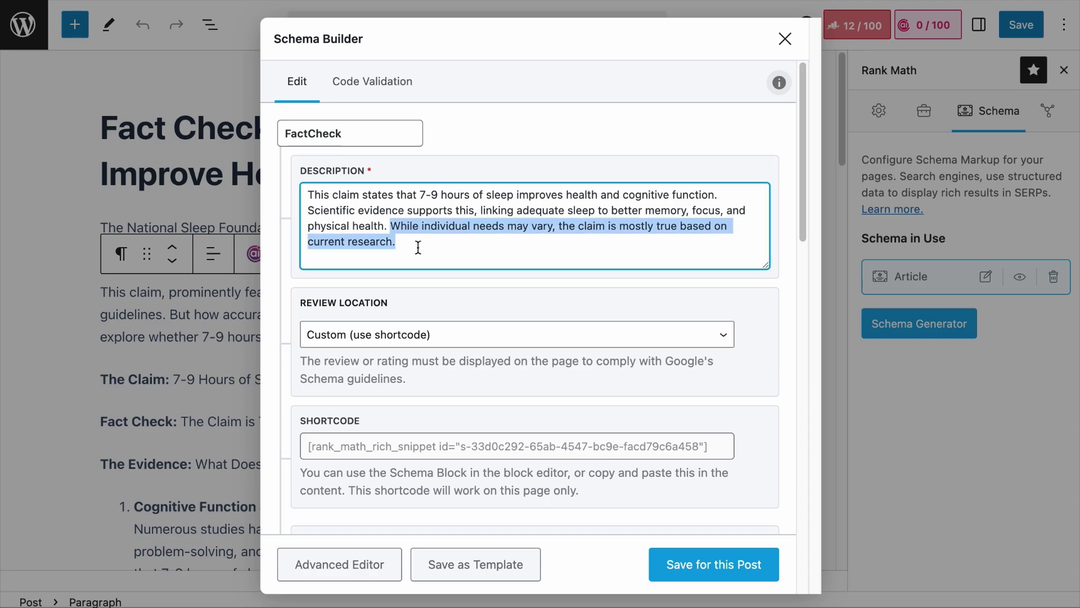
scroll(498, 284, down, 10)
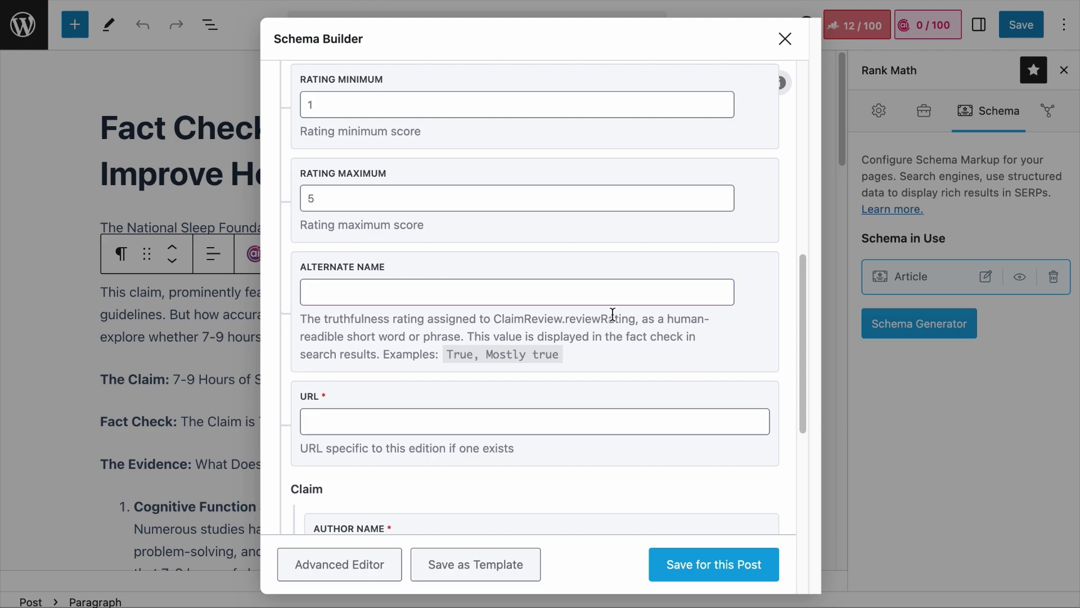
- Set the FactCheck Alternate Name to 'Mostly true'
click(411, 286)
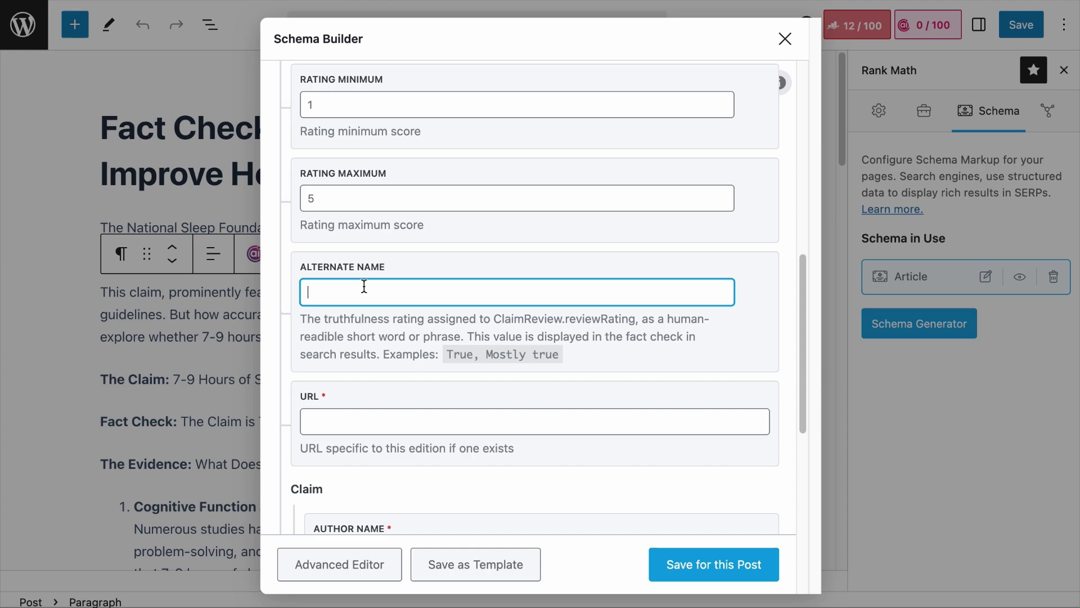
text(Mostly true)
scroll(448, 329, up, 6)
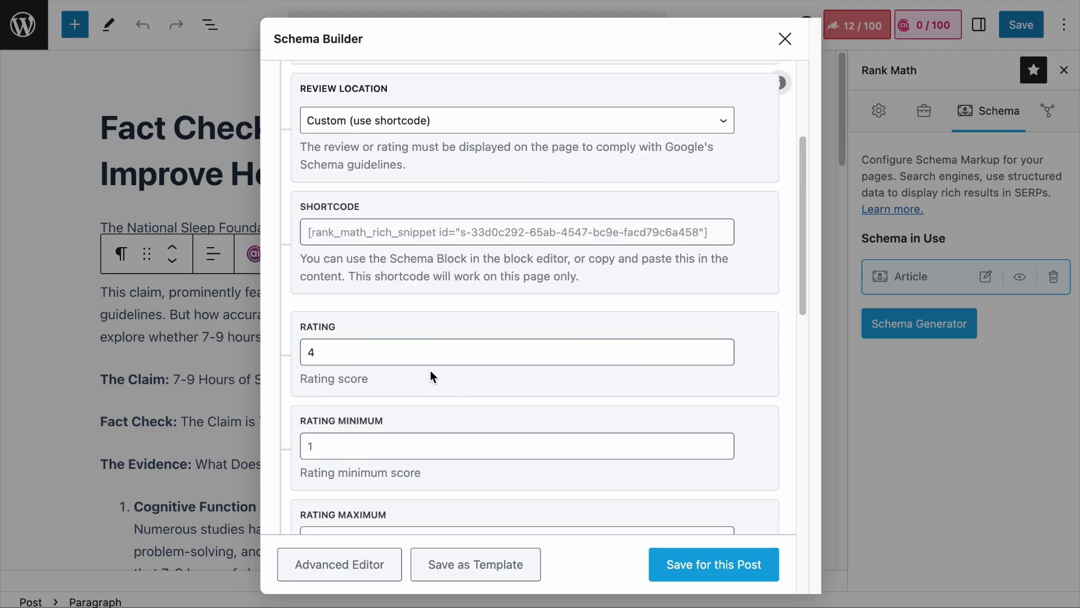
scroll(431, 405, down, 5)
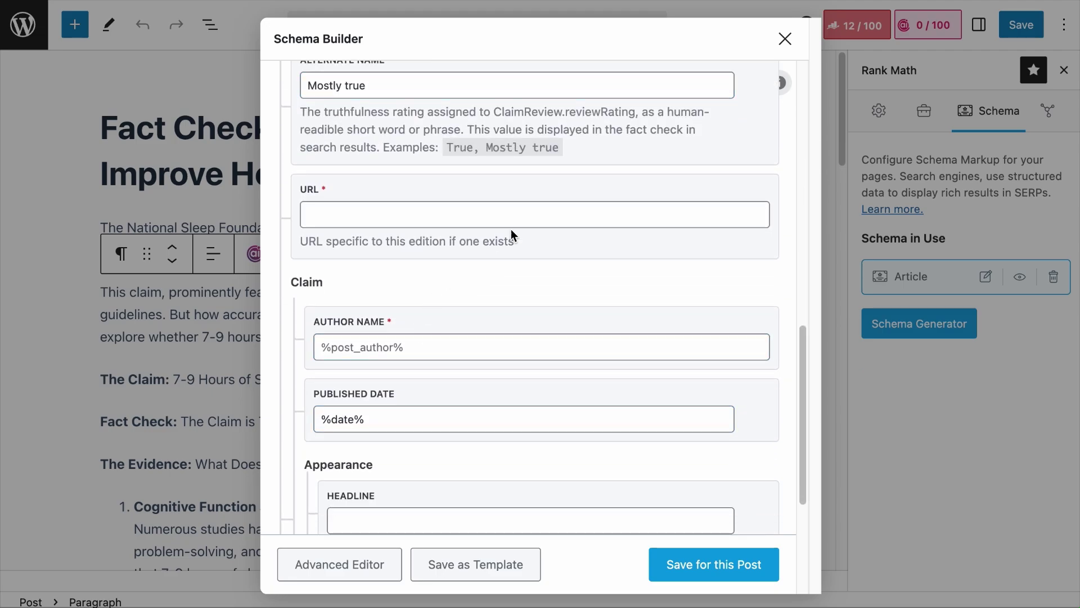
- Paste the post's own URL into the URL field and save the schema for this post
click(507, 223)
click(398, 216)
text(https://myplugin.shop/fact-check-does-7-9-hours-of-sleep-improve-health-and-cognitive-function/)
drag(403, 214, 313, 213)
click(315, 212)
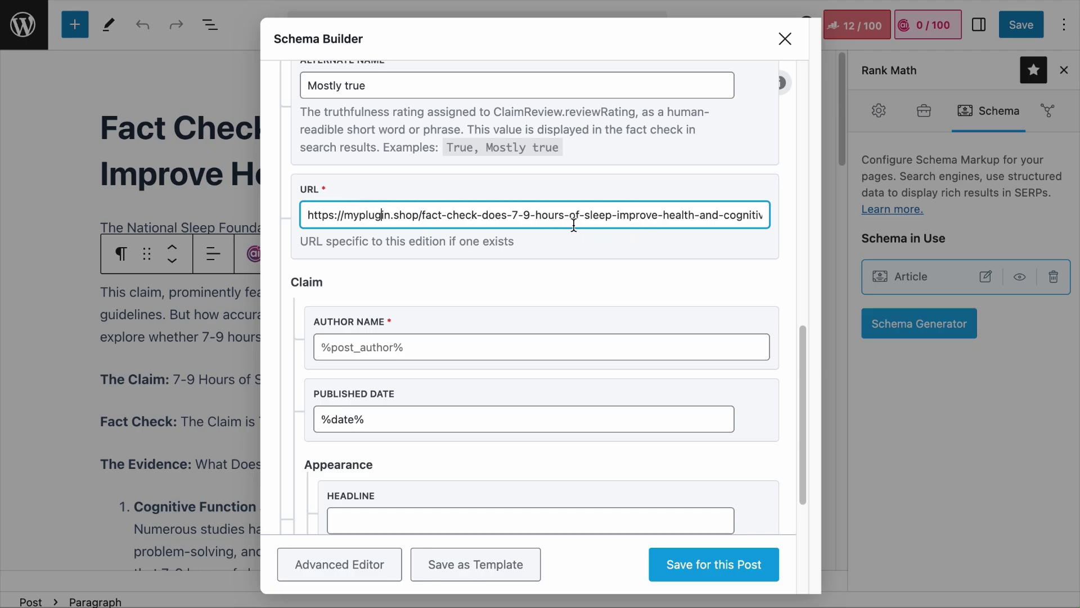
click(692, 564)
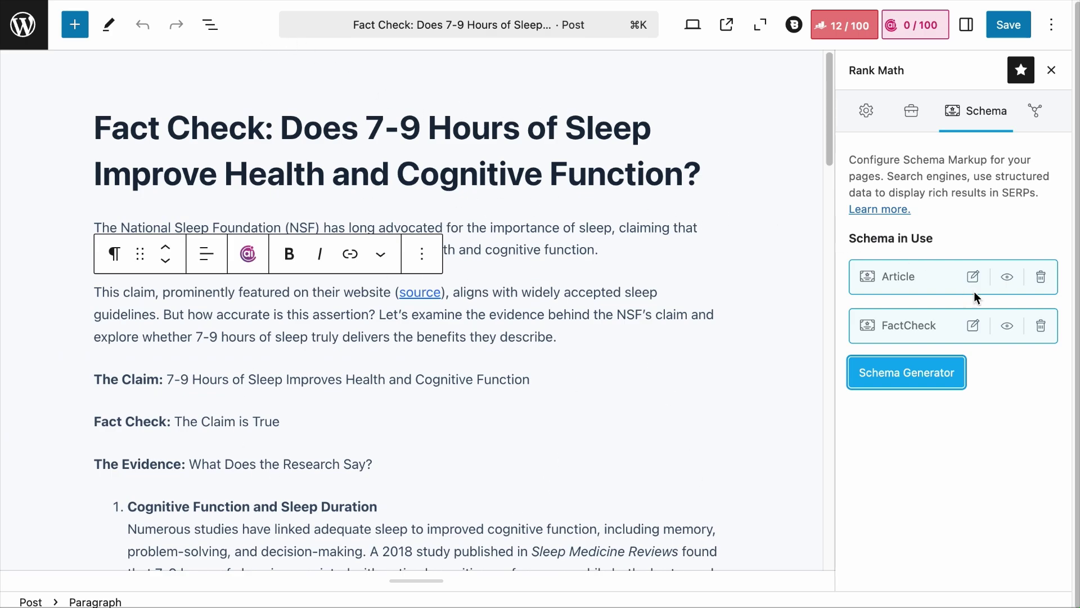
- Reopen the saved FactCheck schema and scroll down to its Claim fields
click(973, 325)
scroll(525, 323, down, 10)
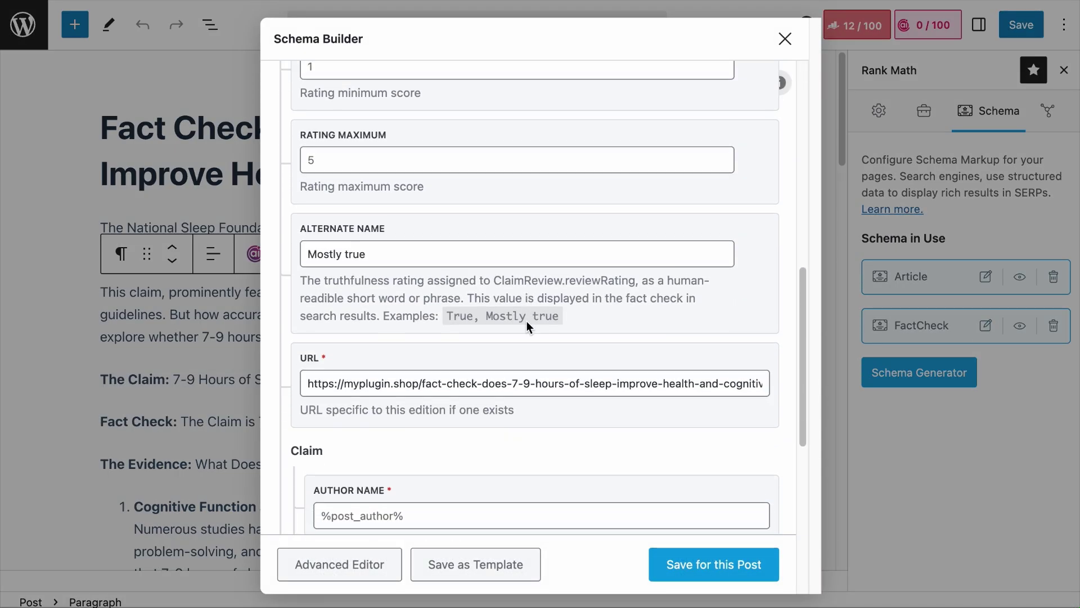
scroll(527, 323, down, 2)
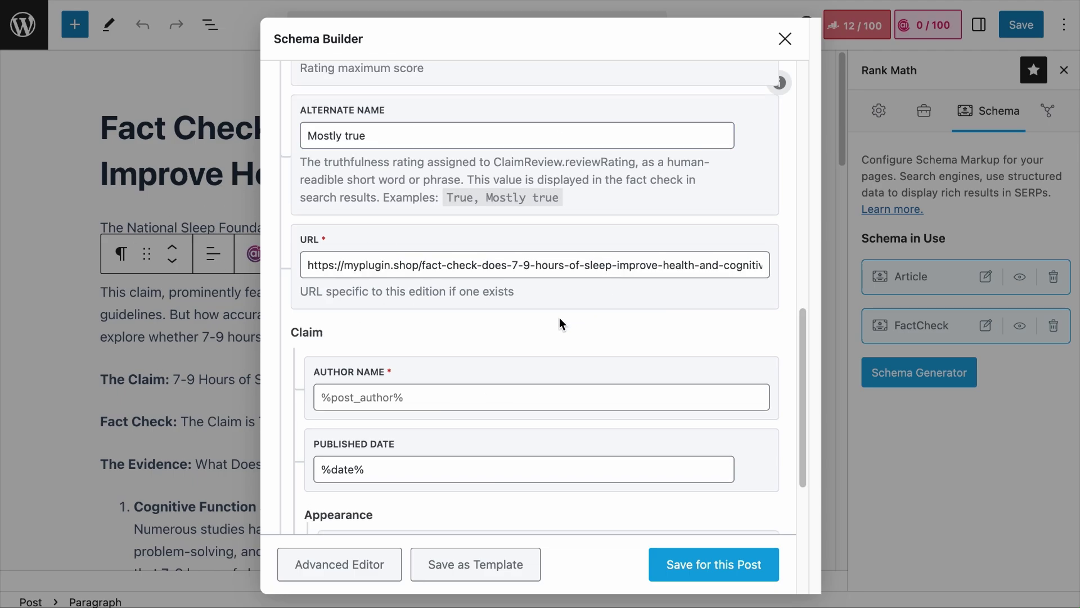
scroll(535, 241, down, 3)
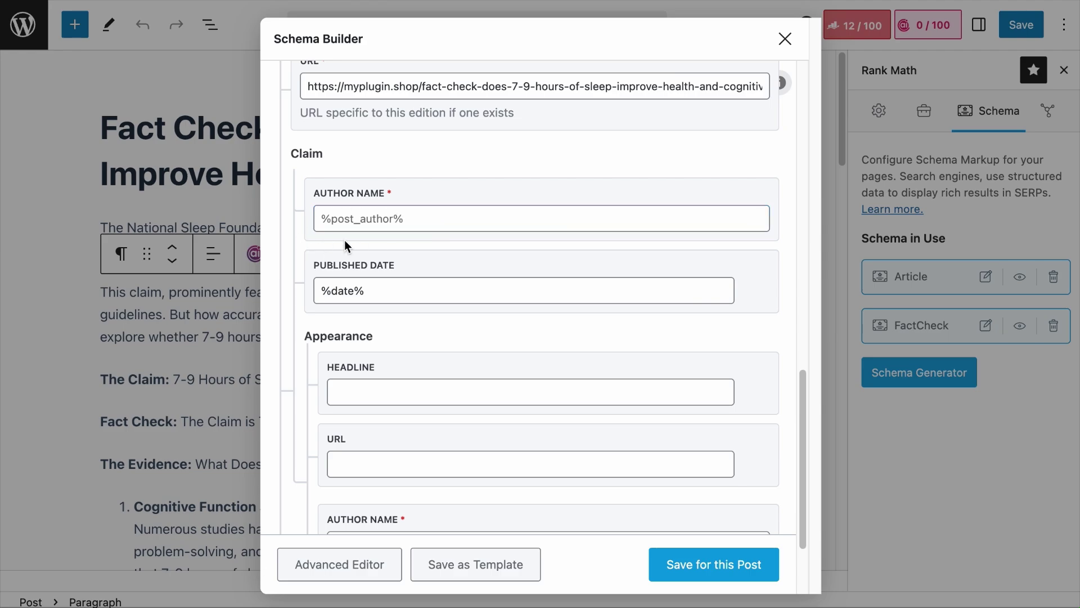
- Enter the claim author's name in the Claim Author Name field
click(485, 223)
click(472, 218)
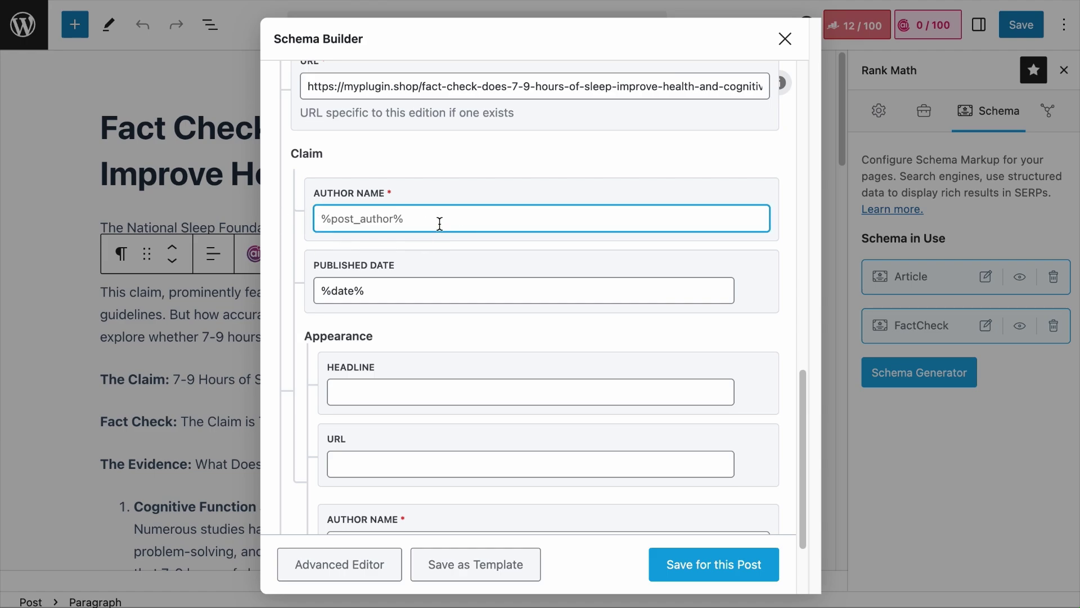
drag(428, 214, 277, 221)
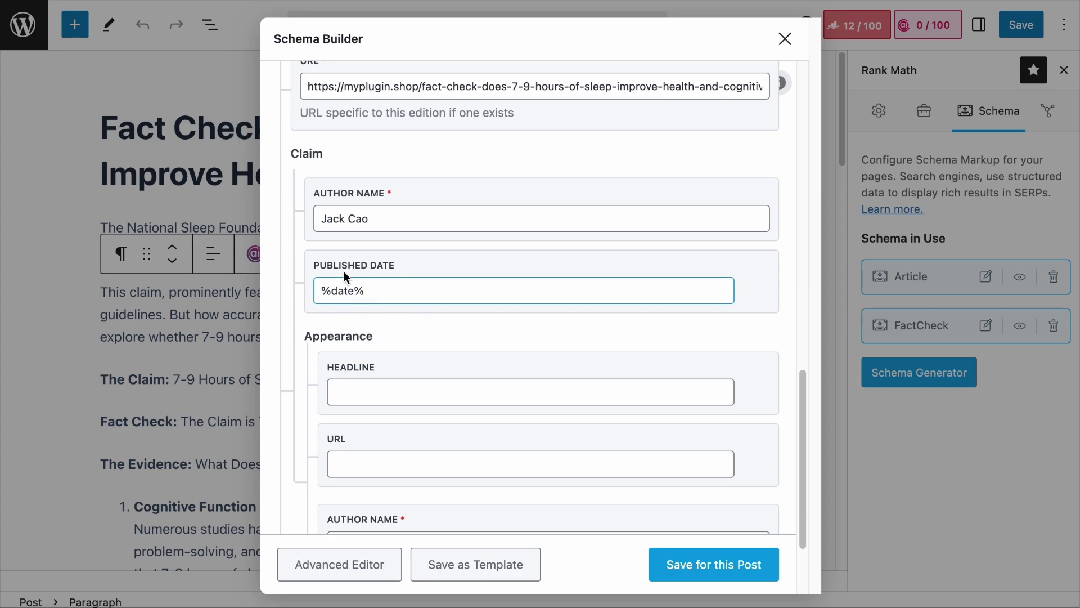
- Replace the %date% placeholder in the claim's published date with 2025-03-07
click(433, 307)
drag(363, 290, 296, 291)
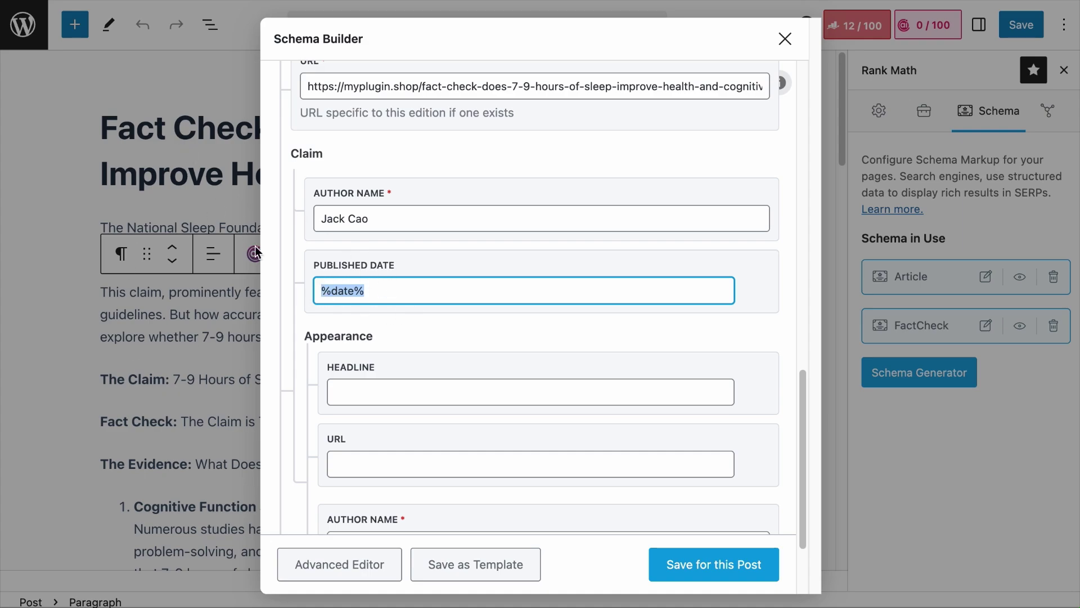
click(400, 298)
drag(399, 297, 305, 292)
key(BackSpace)
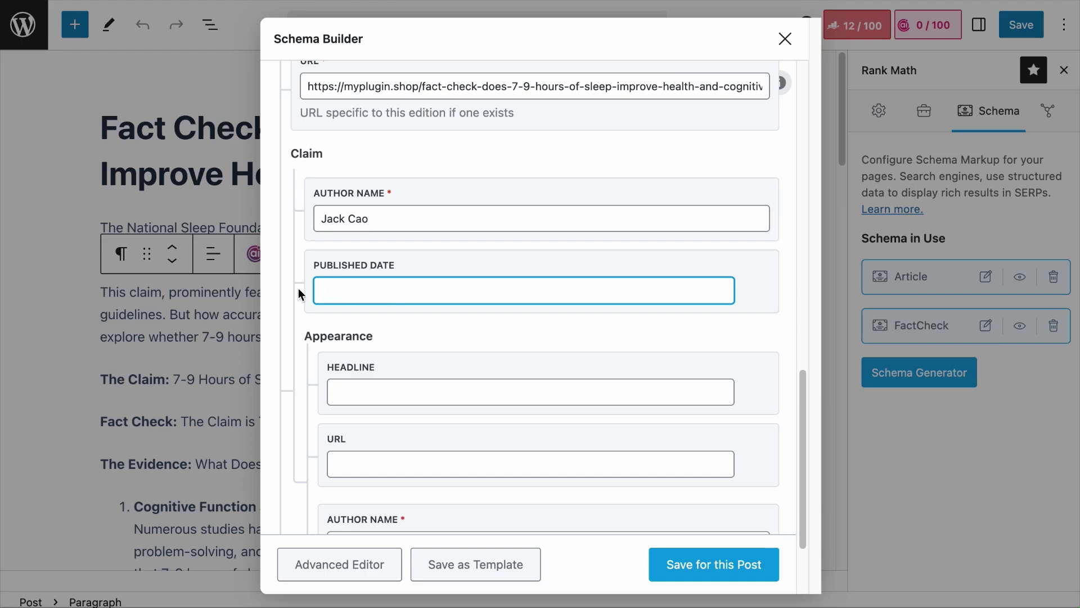
text(2025-03-07)
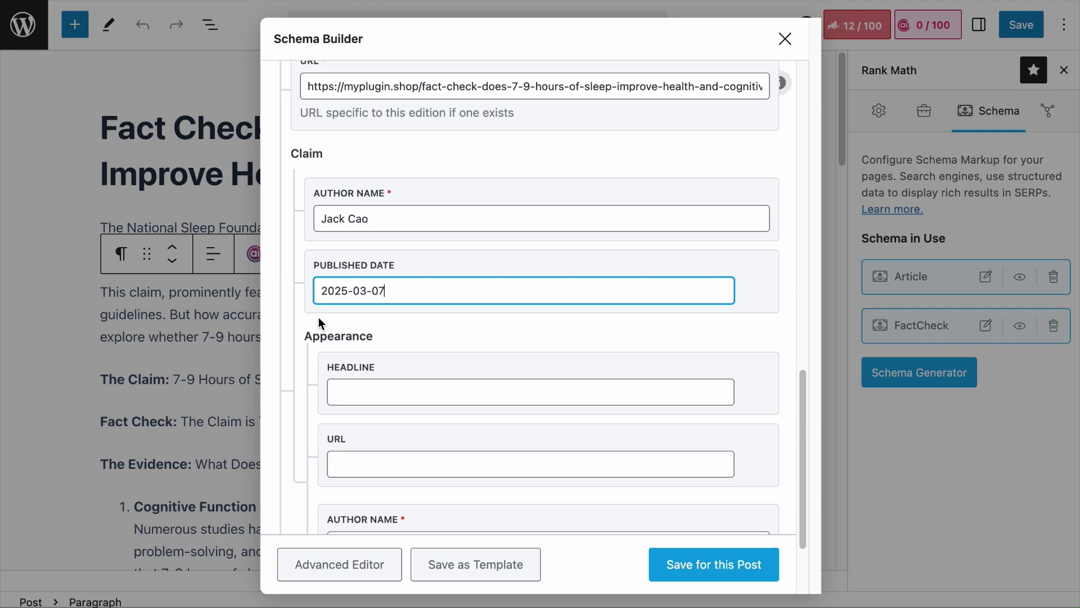
- Set the Appearance Headline to '7-9 Hours of Sleep Improves Health and Cognitive Function'
scroll(337, 312, down, 3)
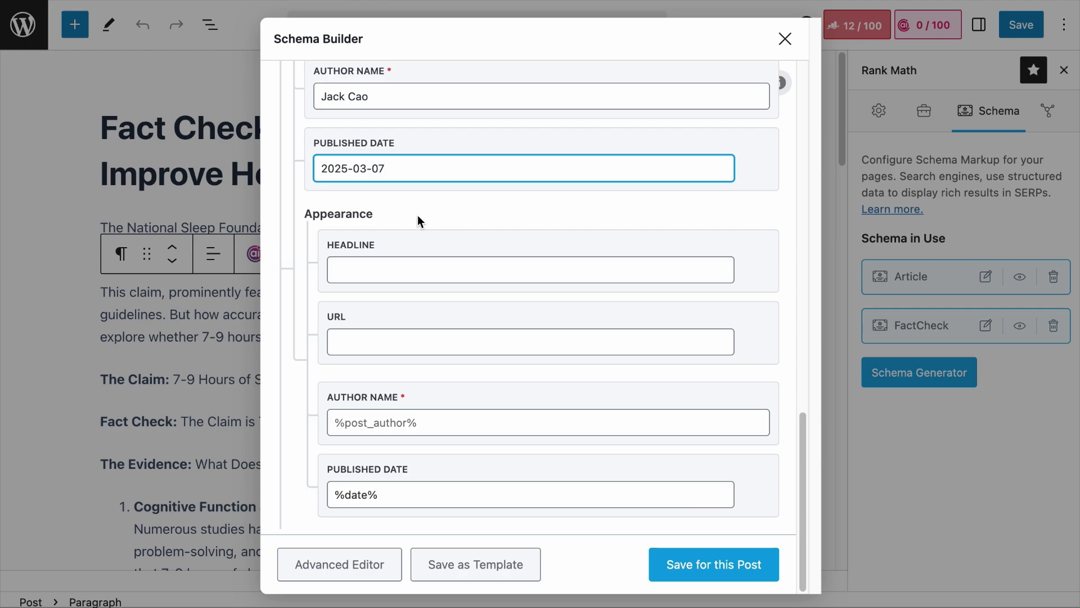
click(423, 279)
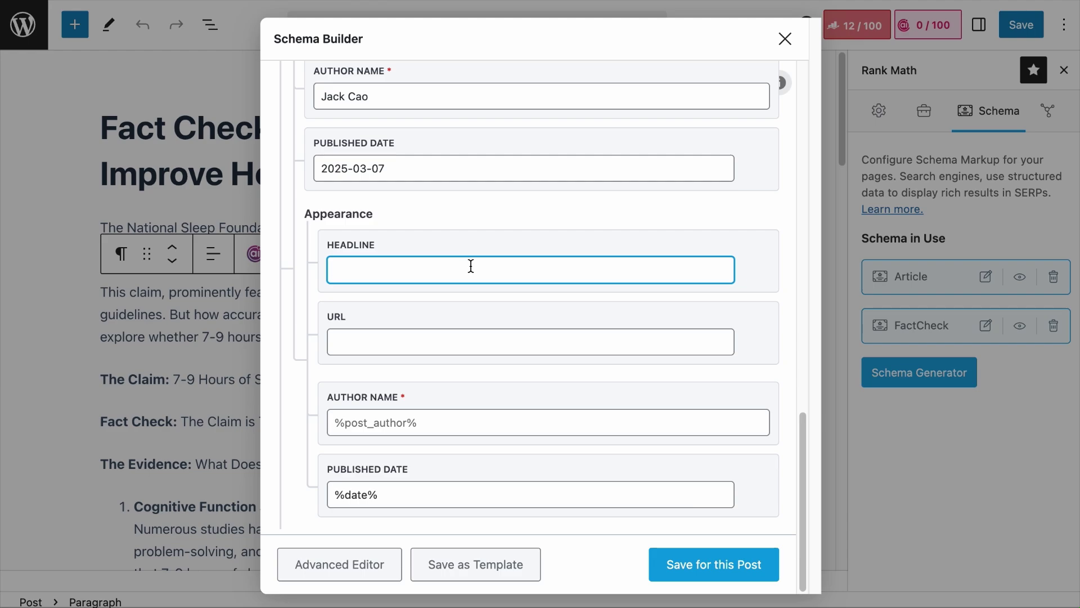
text(7-9 Hours of Sleep Improves He)
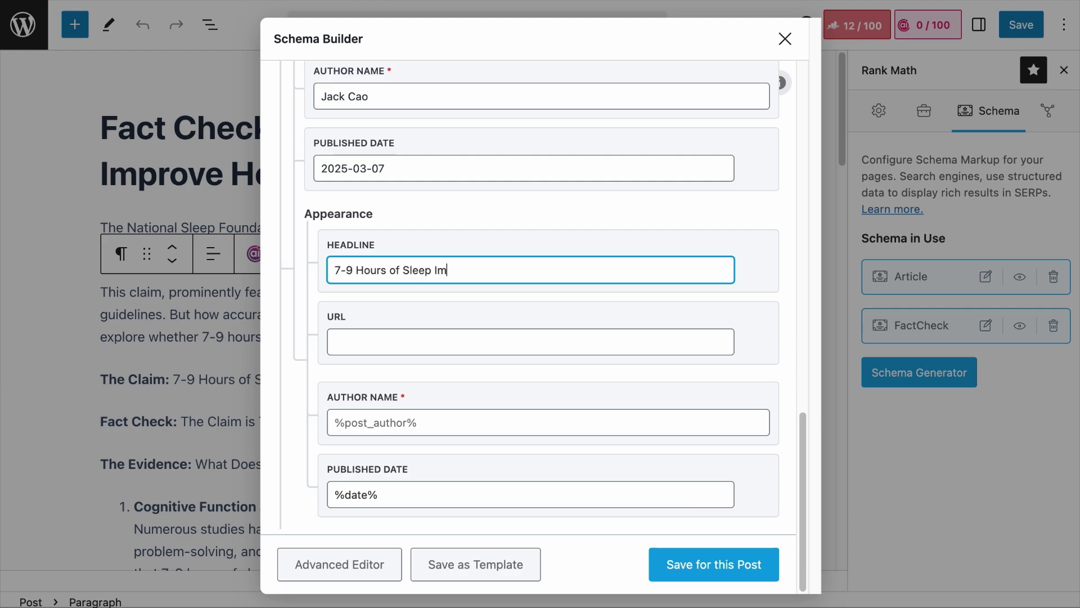
text(alth and Cognitive Function)
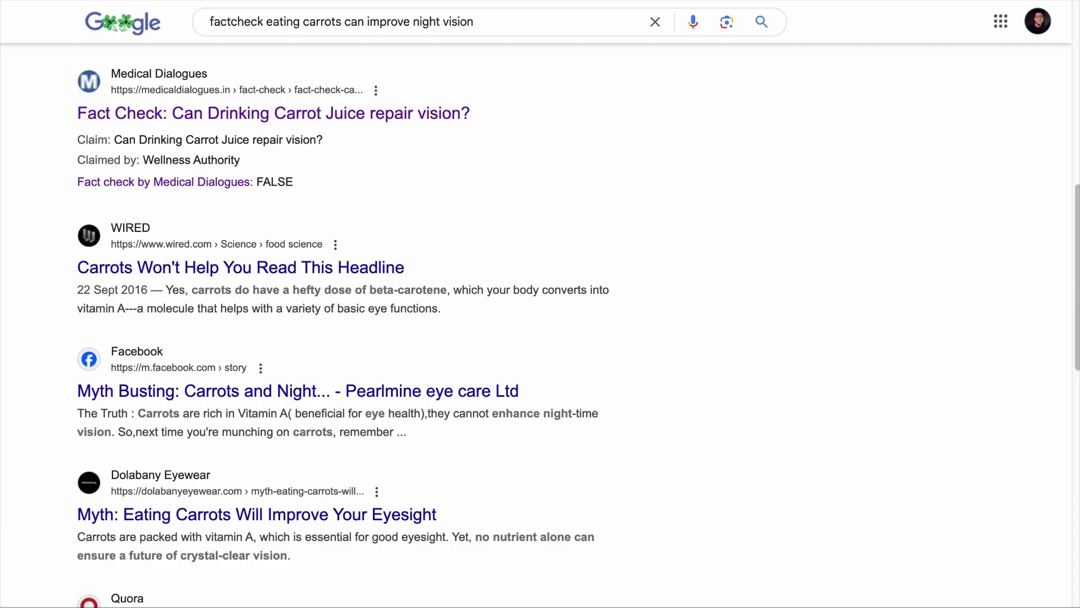
- Copy the National Sleep Foundation article's address from the browser for the Appearance URL
drag(77, 139, 321, 137)
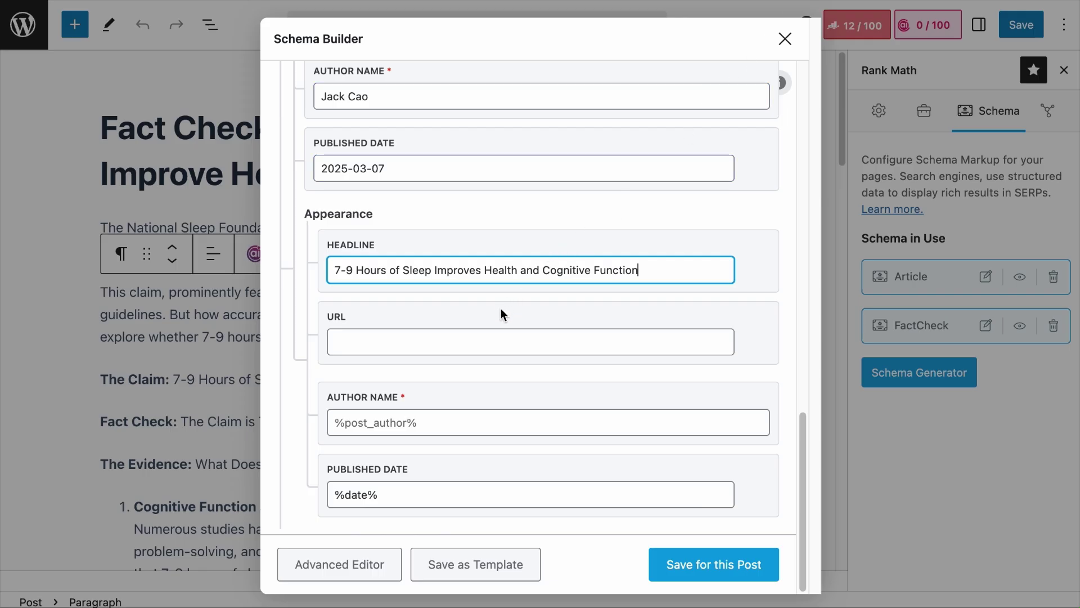
click(487, 341)
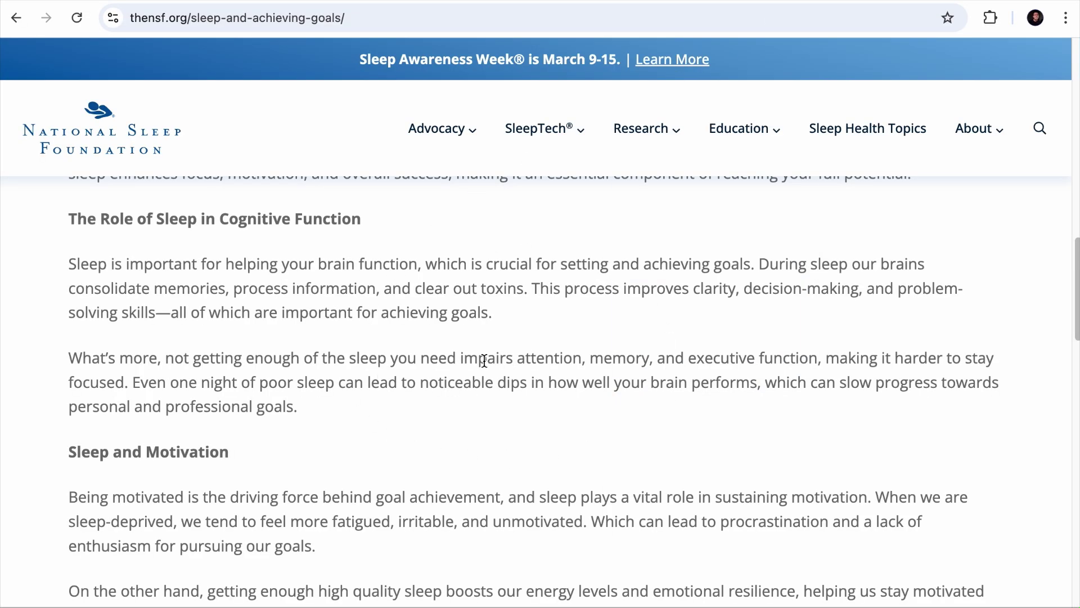
click(228, 18)
right_click(229, 21)
click(322, 161)
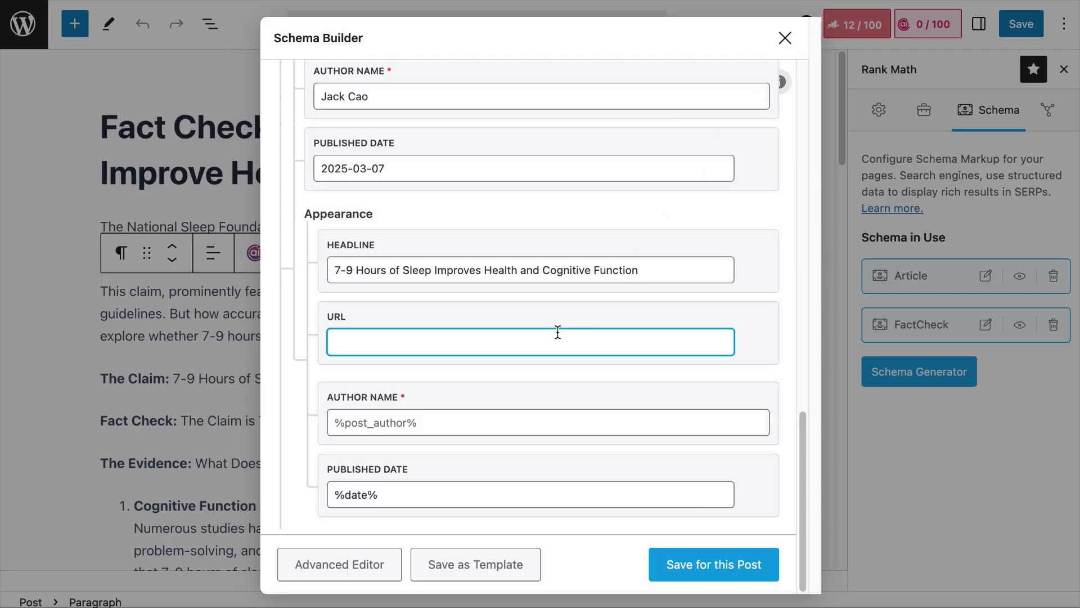
- Paste the NSF article URL and set the appearance author to The National Sleep Foundation
key(super+v)
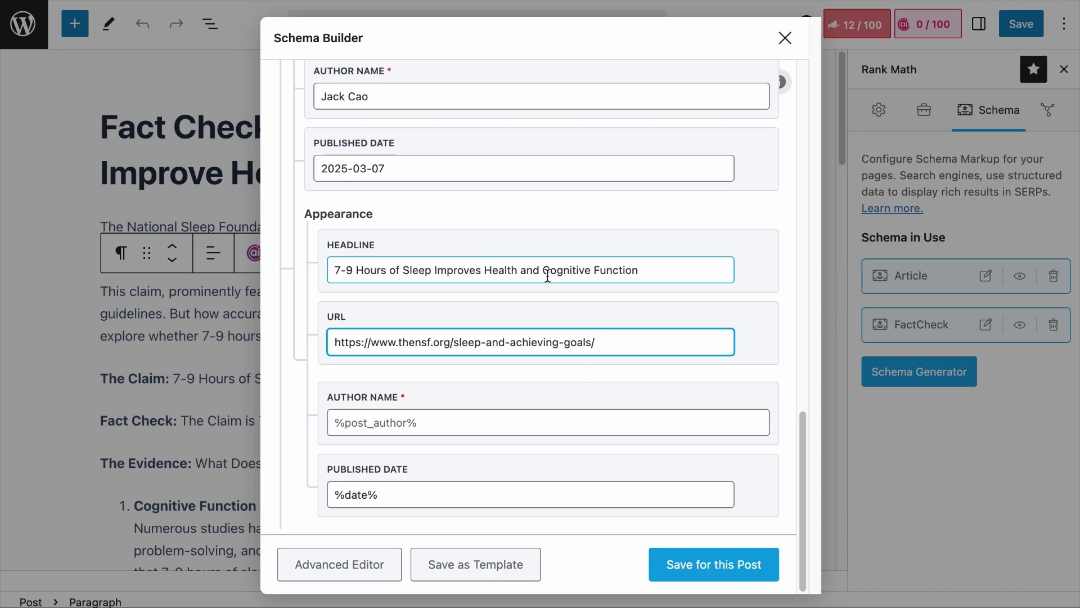
click(489, 430)
text(Jane Smith)
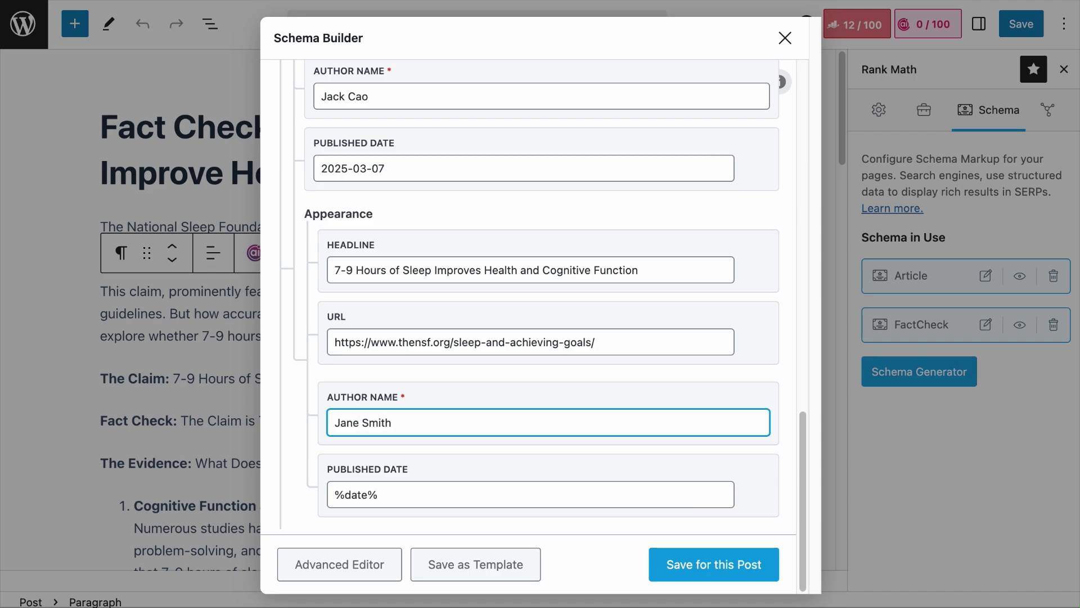
key(BackSpace)
key(BackSpace)
key(BackSpace)
key(BackSpace)
key(BackSpace)
key(BackSpace)
key(BackSpace)
key(BackSpace)
key(BackSpace)
key(BackSpace)
text(So)
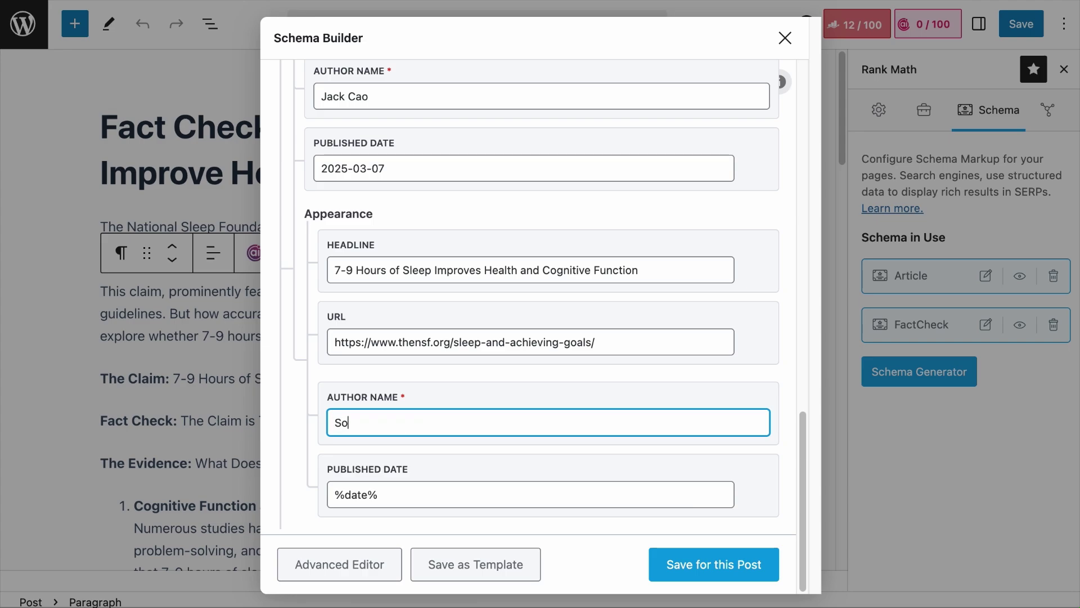
text(cial Media Users)
drag(442, 426, 290, 426)
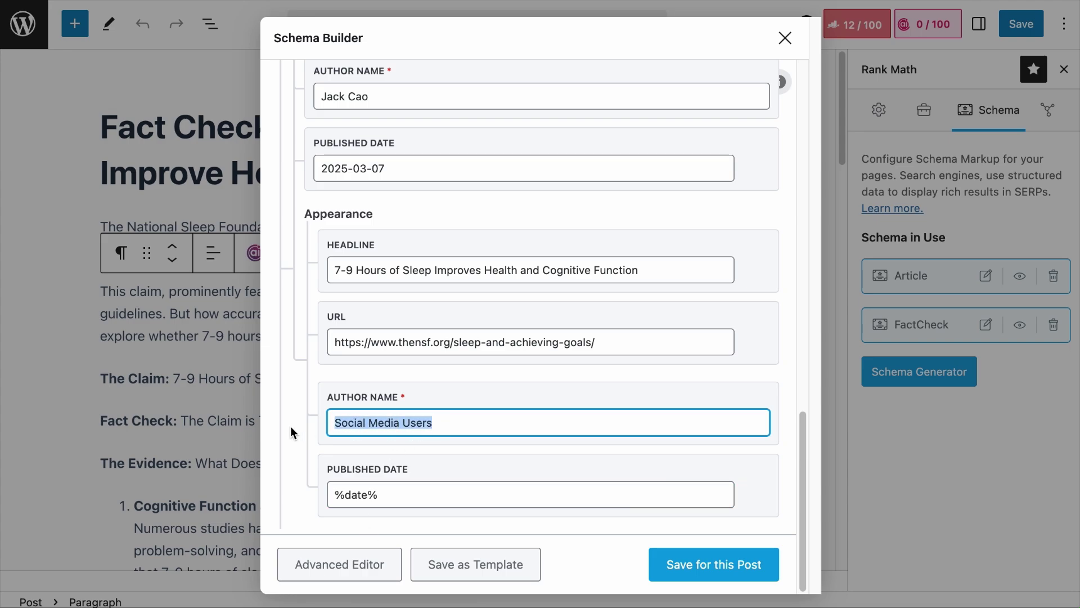
key(BackSpace)
text(The National Sleep Foundation)
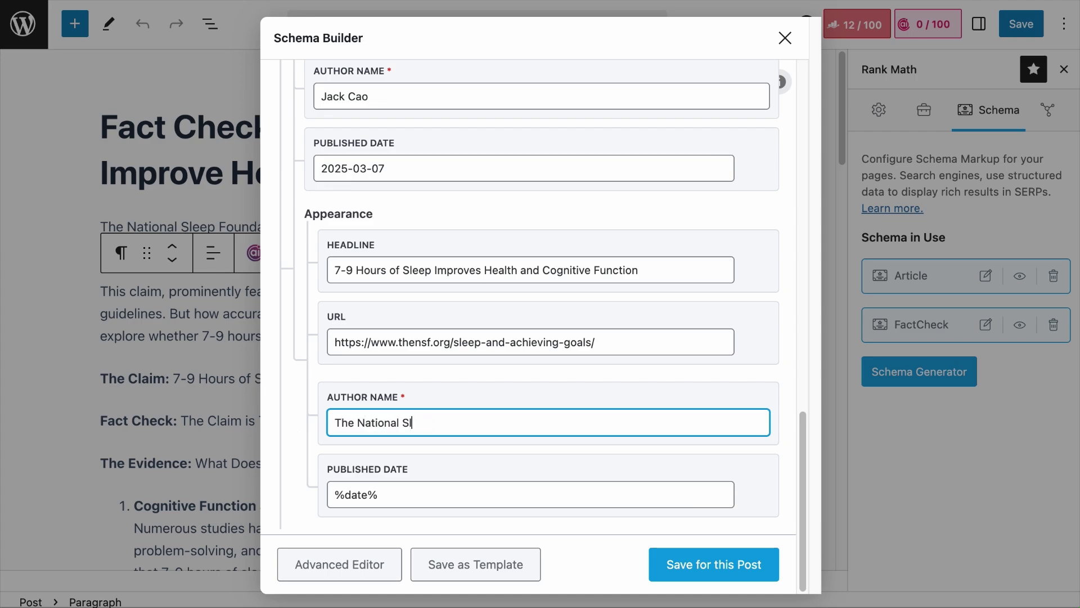
- Replace the appearance published date placeholder with 2025-03-05
click(428, 498)
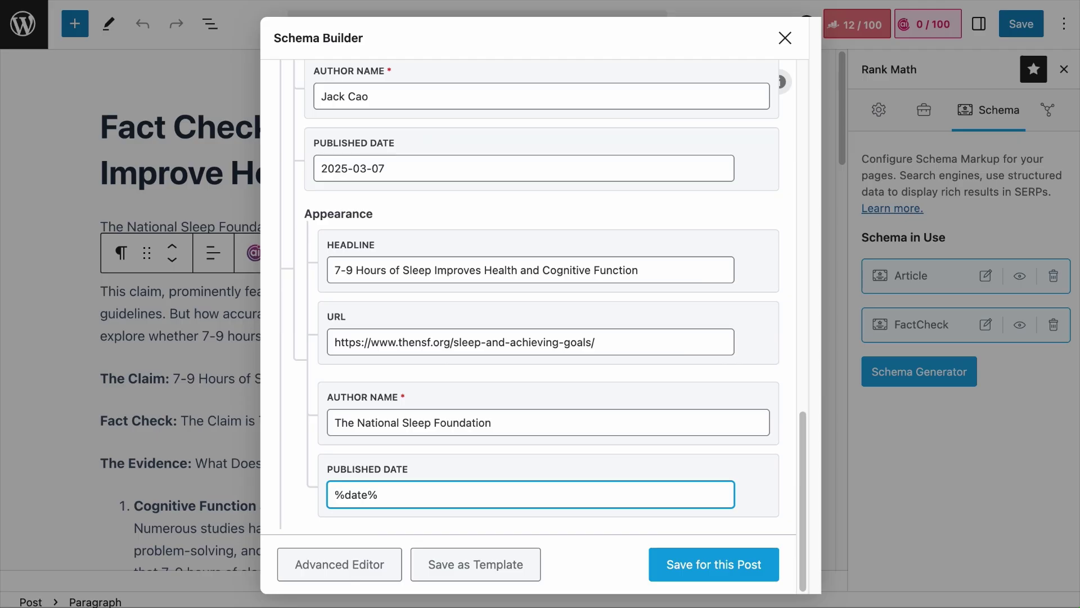
drag(385, 493, 329, 494)
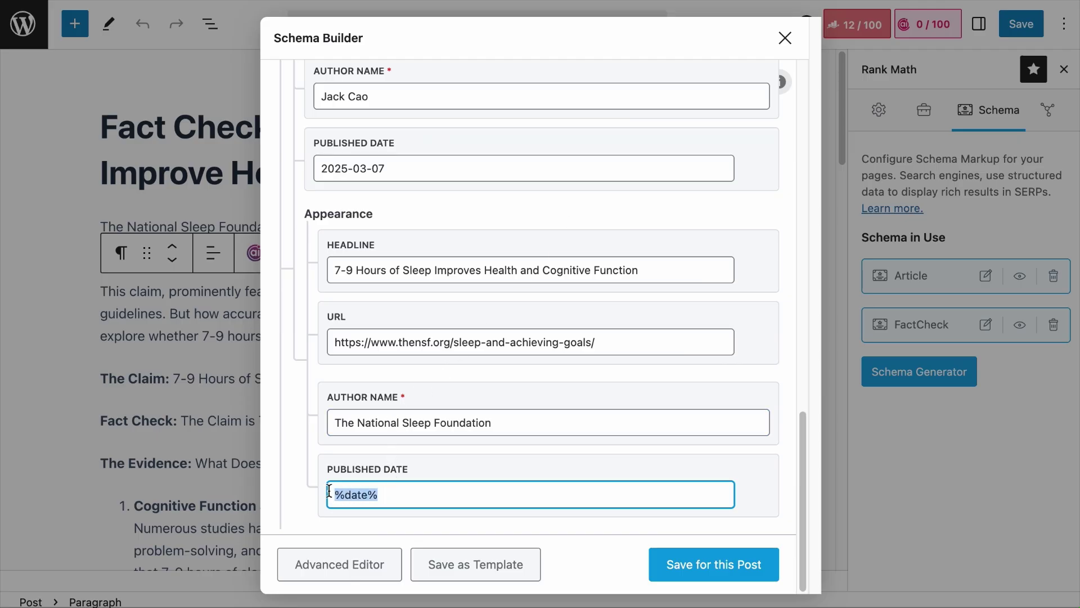
text(2025-03)
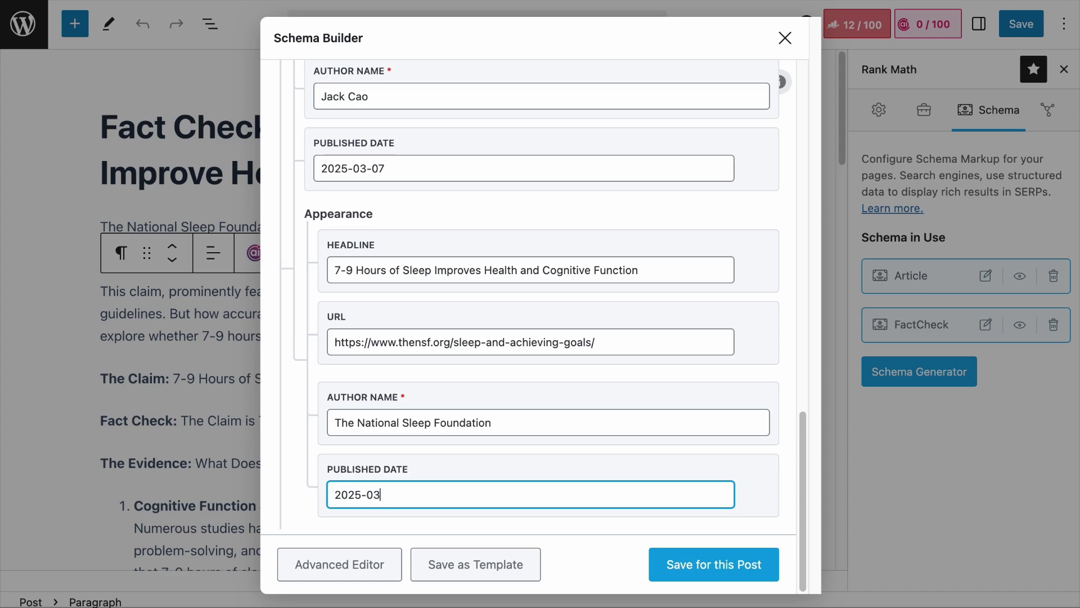
text(-05)
- Set the FactCheck Review Location to Below Content and save the schema
click(726, 565)
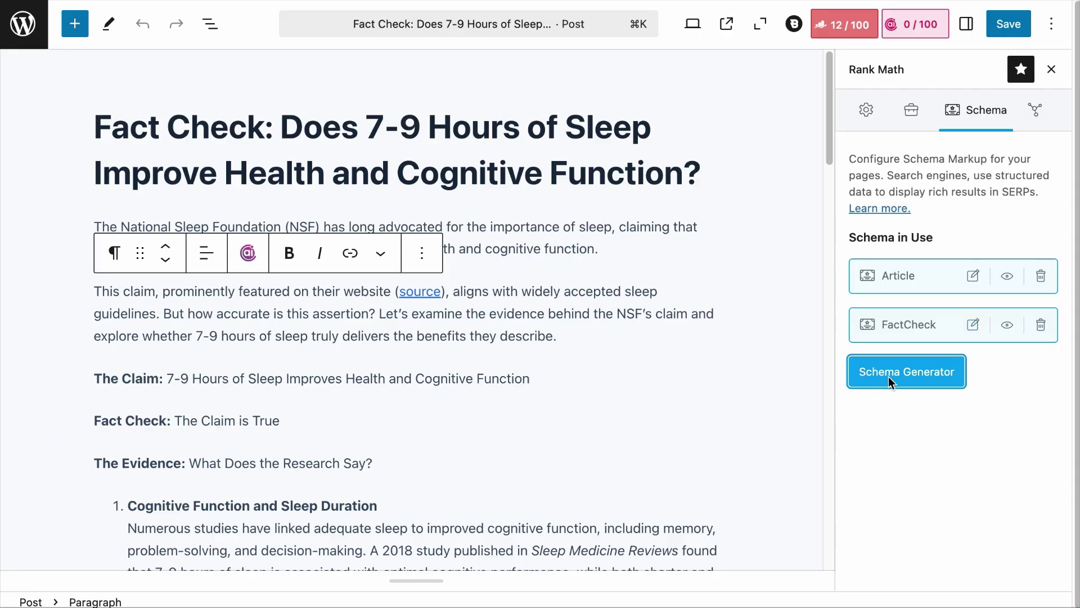
click(972, 325)
scroll(499, 403, down, 3)
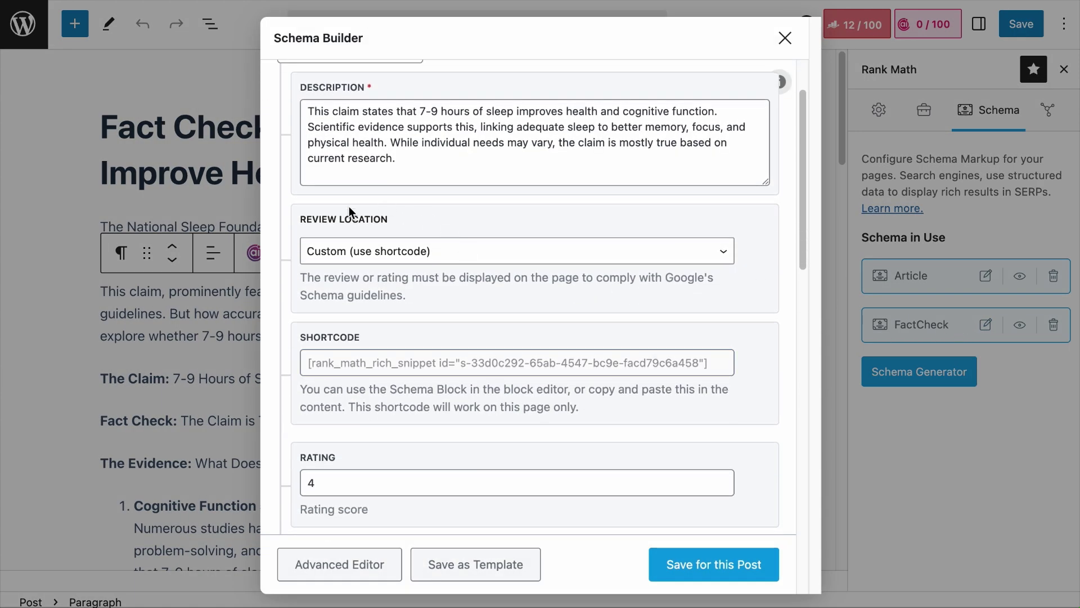
click(396, 250)
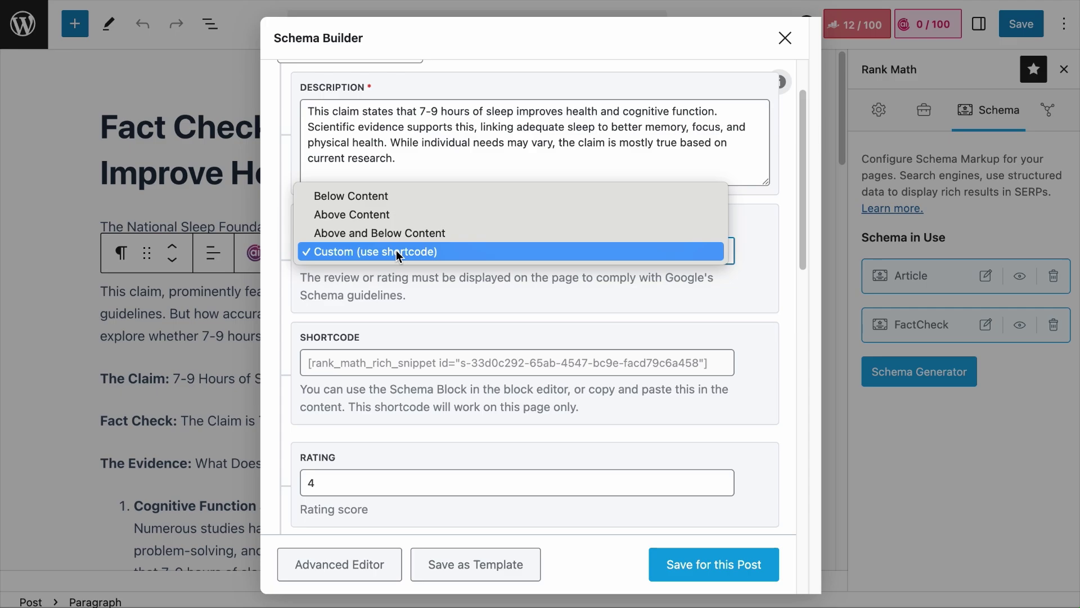
click(393, 204)
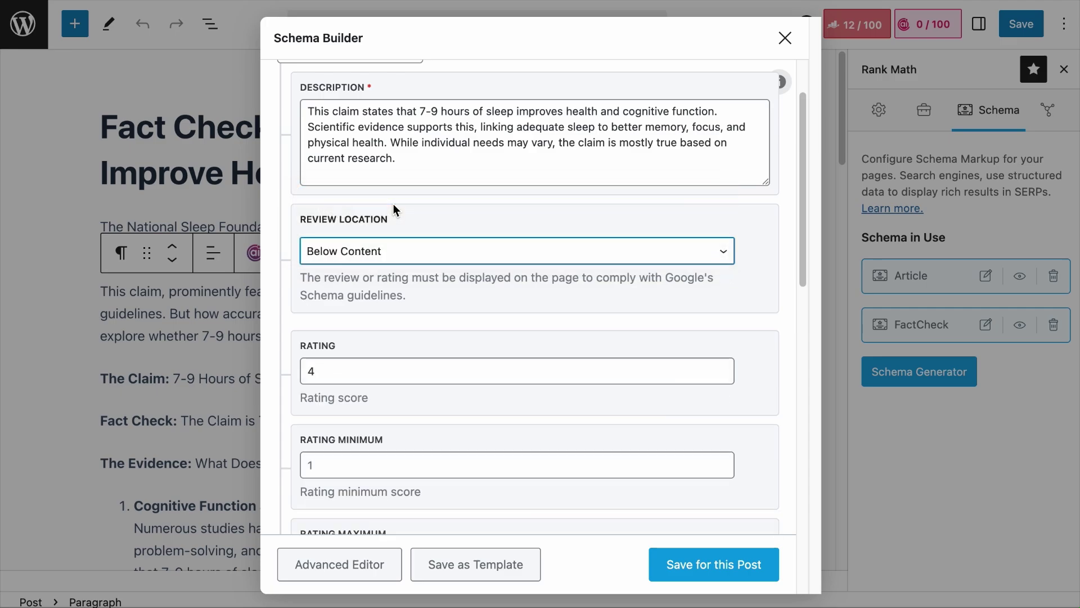
click(697, 564)
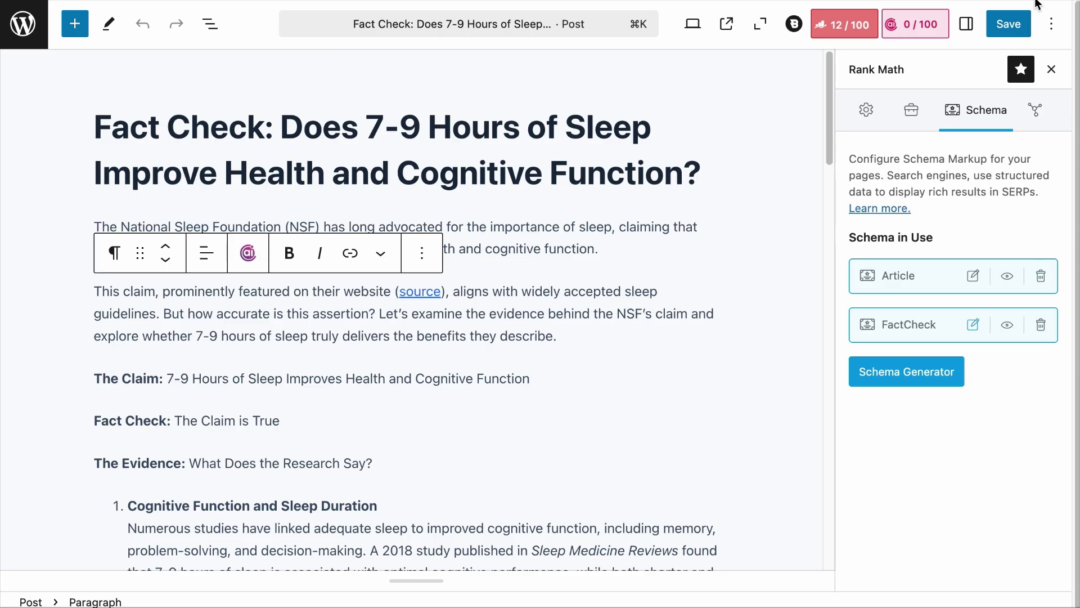
- Save the post and check the fact-check review box on the live page
click(1005, 28)
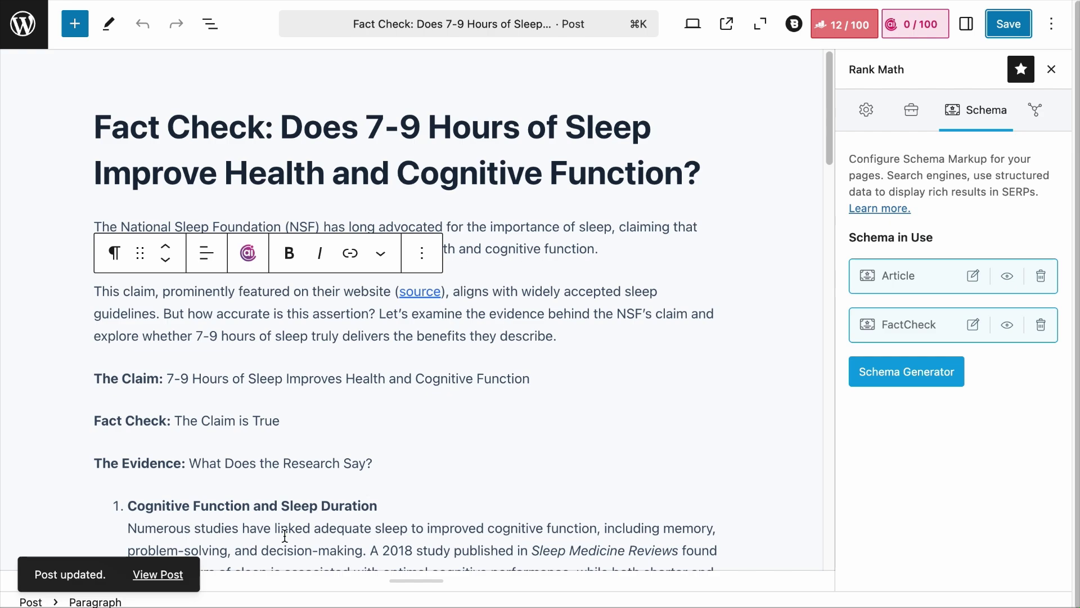
right_click(158, 574)
click(180, 526)
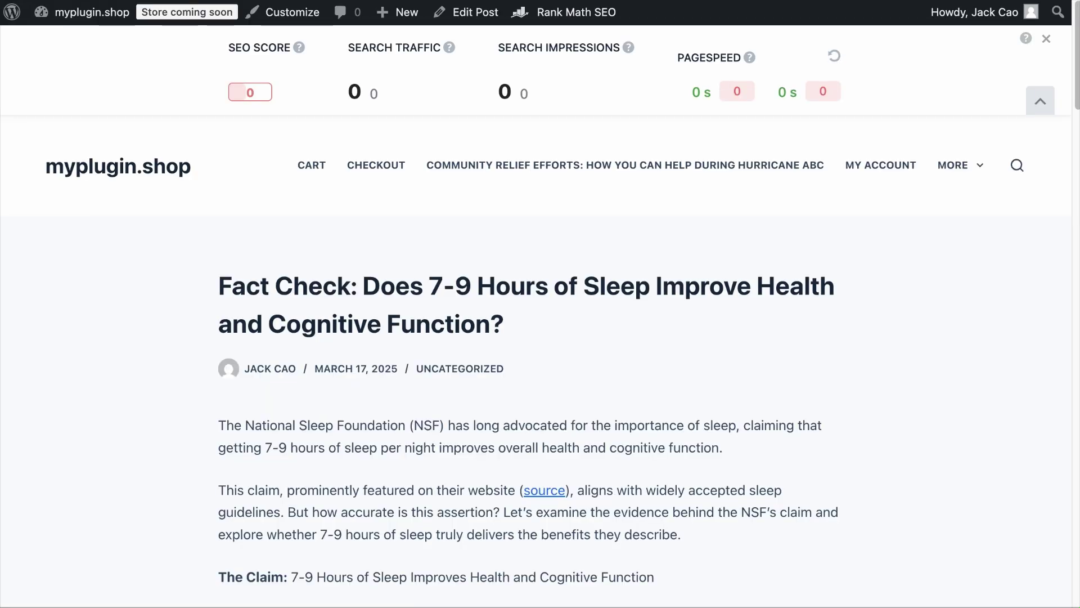
scroll(836, 163, down, 10)
scroll(699, 334, down, 20)
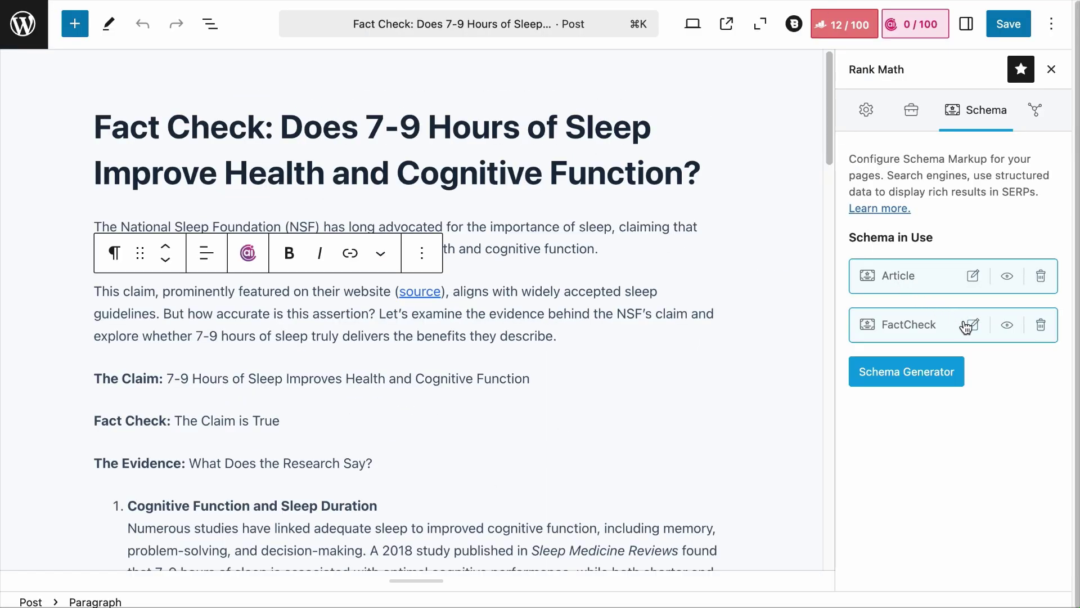
click(966, 326)
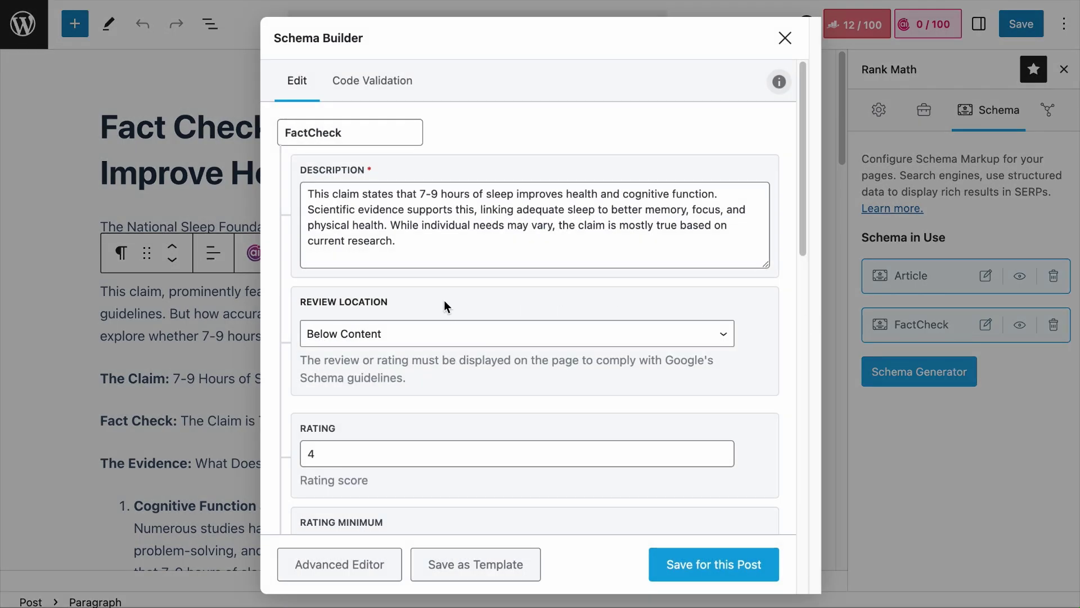
- Change Review Location to Custom (use shortcode) and copy the generated review shortcode
click(561, 334)
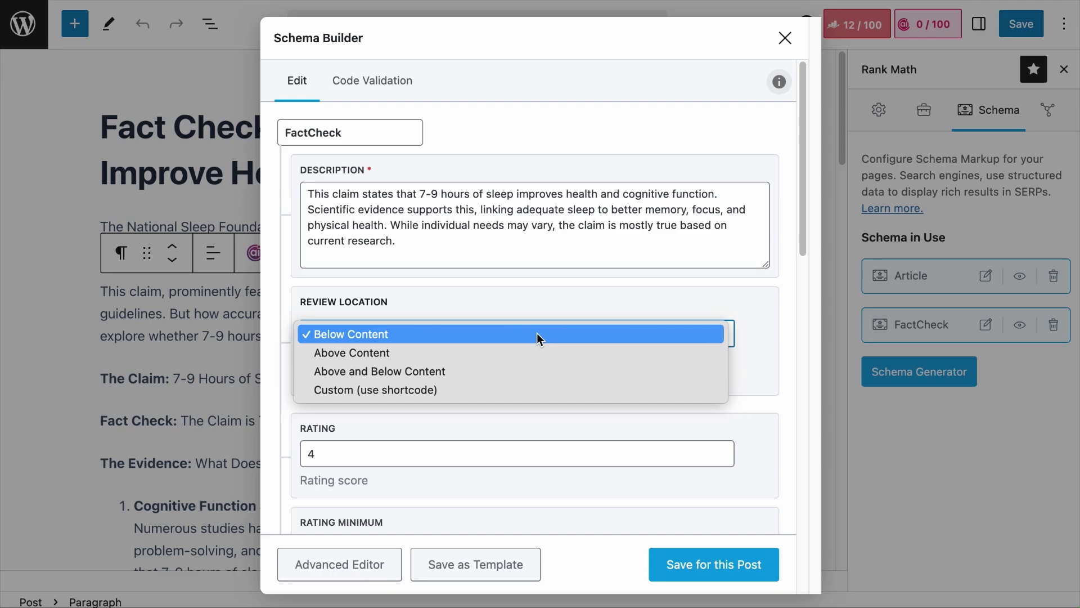
click(505, 390)
scroll(505, 394, down, 2)
double_click(486, 404)
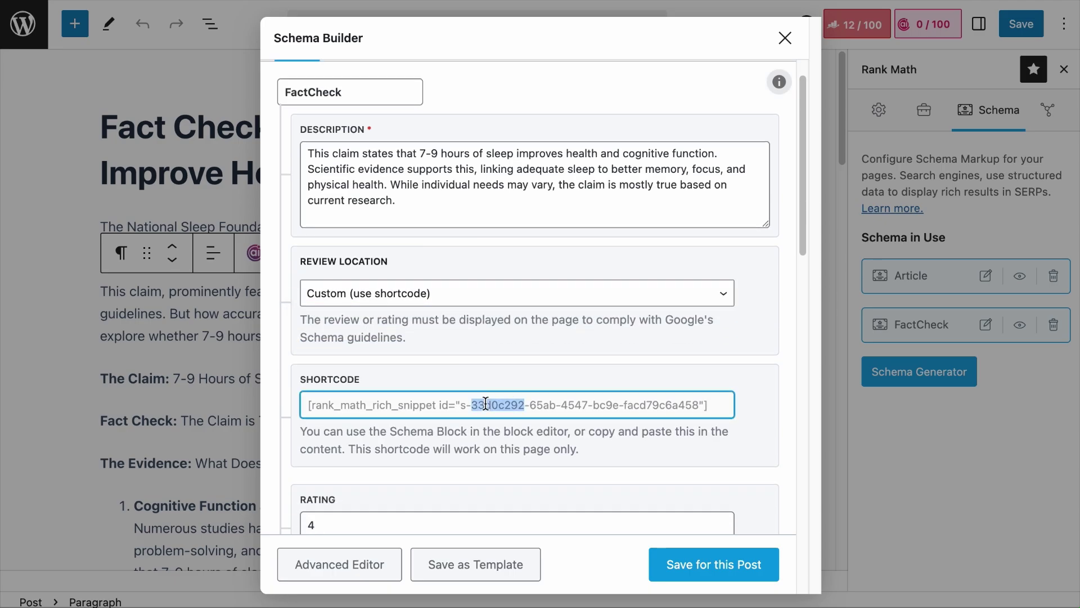
triple_click(486, 404)
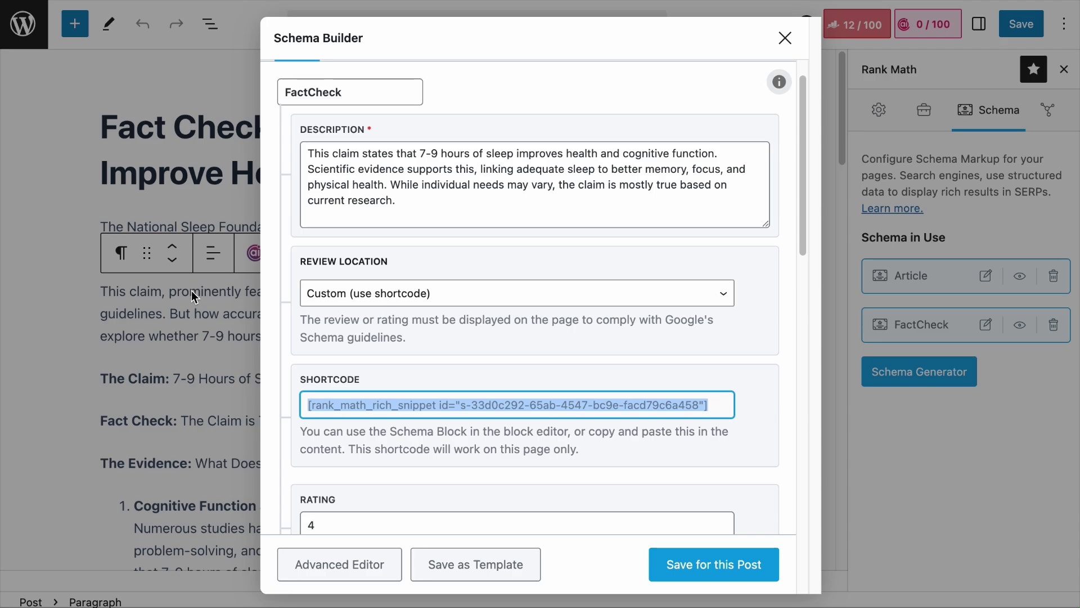
key(ctrl+c)
click(596, 454)
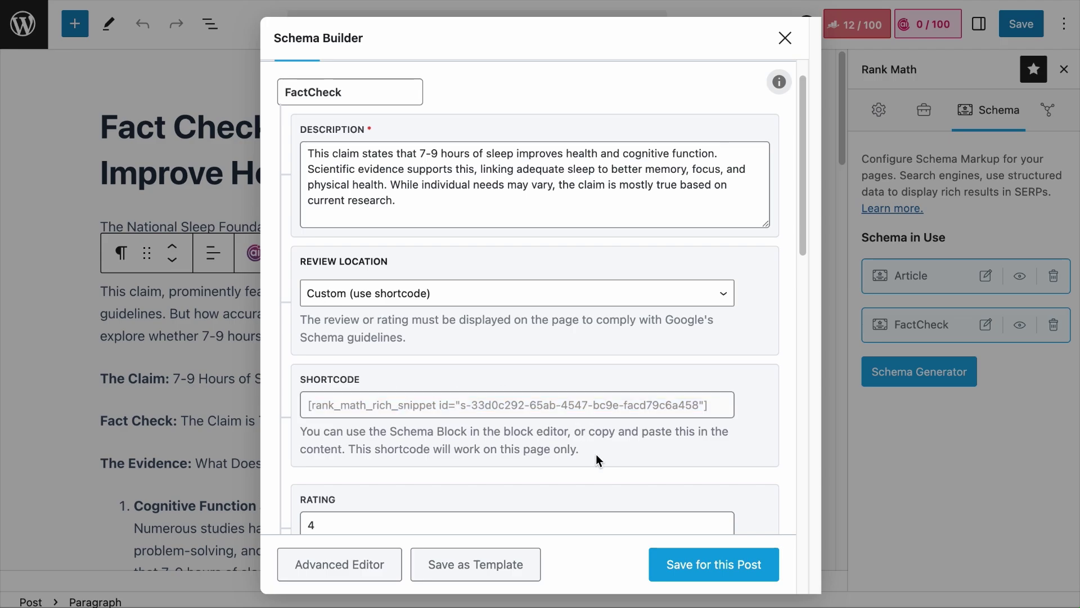
- Save the FactCheck schema for this post
scroll(596, 454, down, 6)
scroll(596, 454, down, 12)
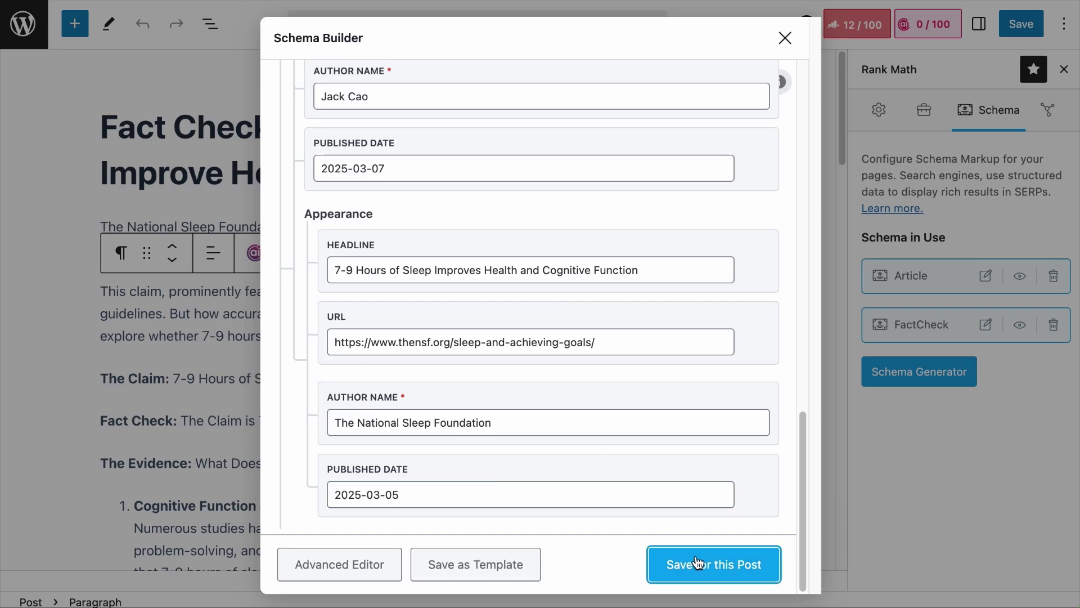
click(695, 562)
scroll(647, 338, down, 5)
- Scroll down the sleep post's Rank Math schema list showing Article and FactCheck
scroll(648, 330, down, 2)
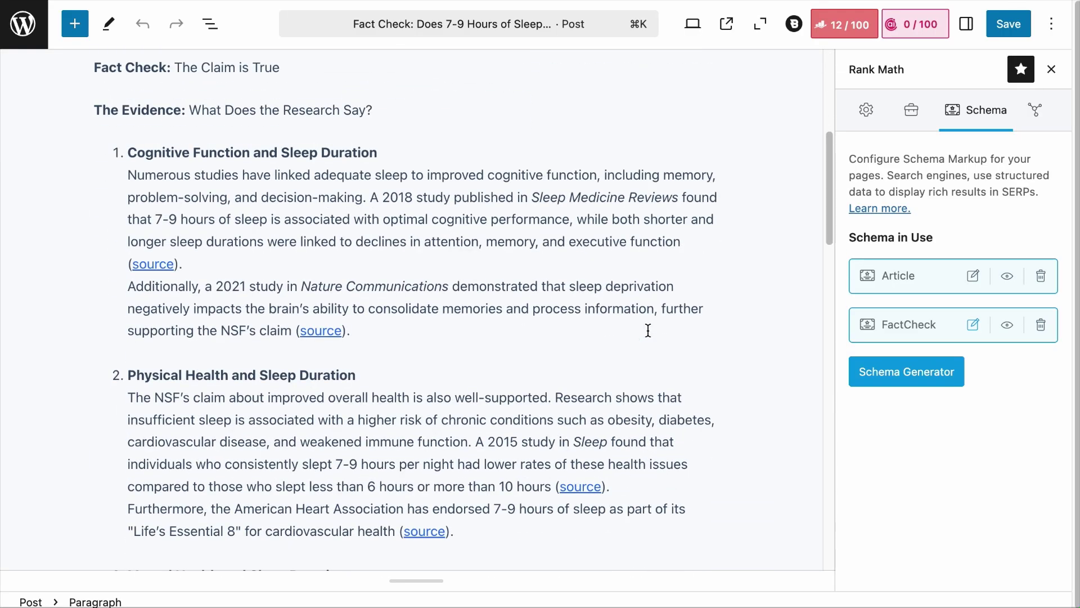
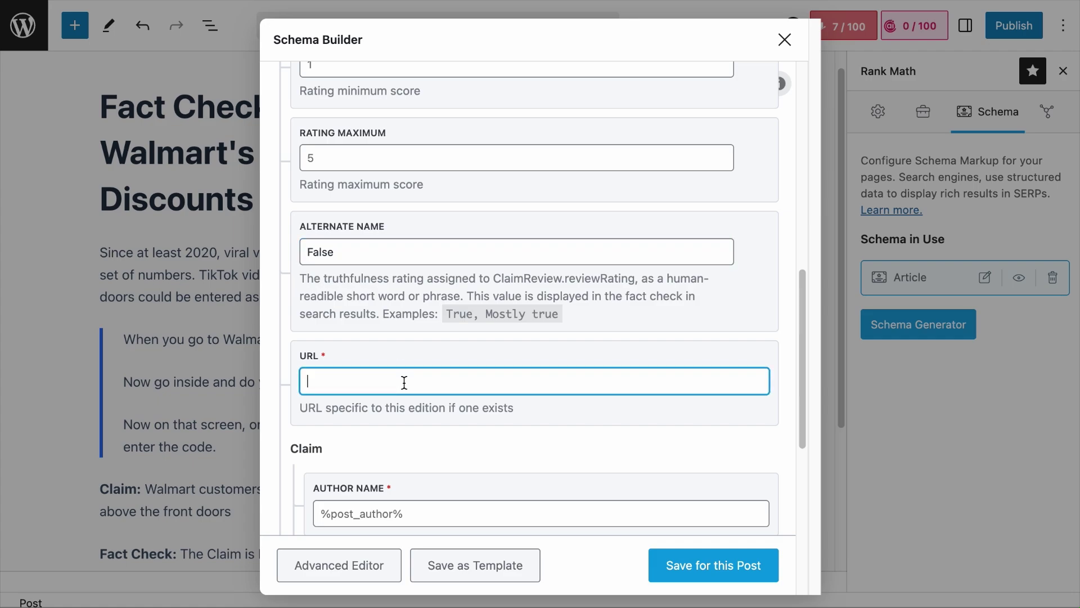
- Paste the post's own address as the fact check URL and enter the headline 'Walmart customers can receive a discount at self-checkout by entering a four-digit co…'
text(https://myplugin.shop/fact-check-four-digit-code-from-walmarts-entrance-doors-get-you-discounts-at-self-checkout/)
key(Home)
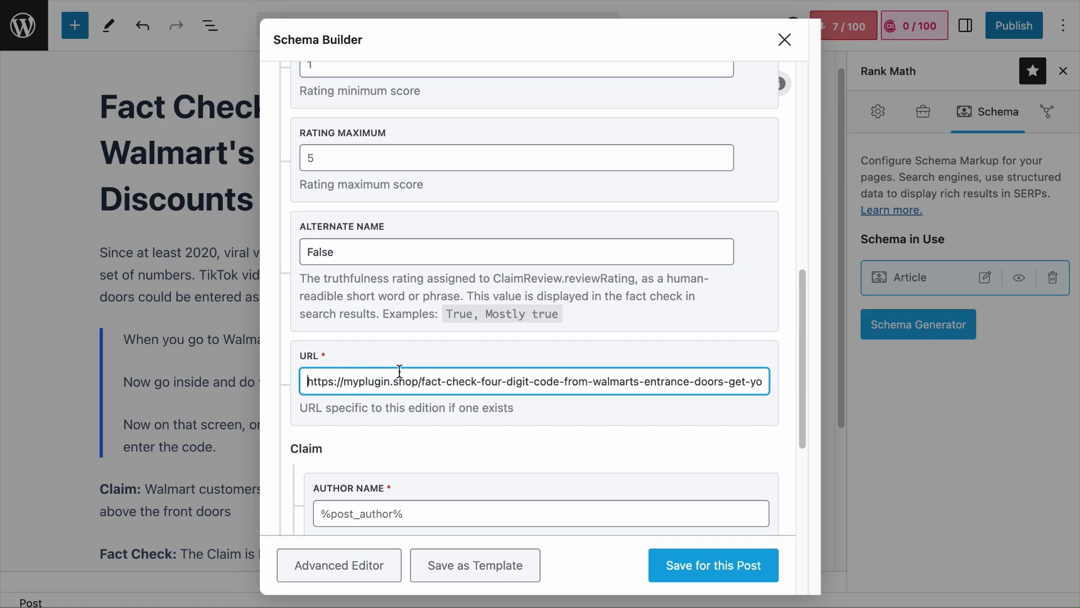
scroll(399, 371, down, 4)
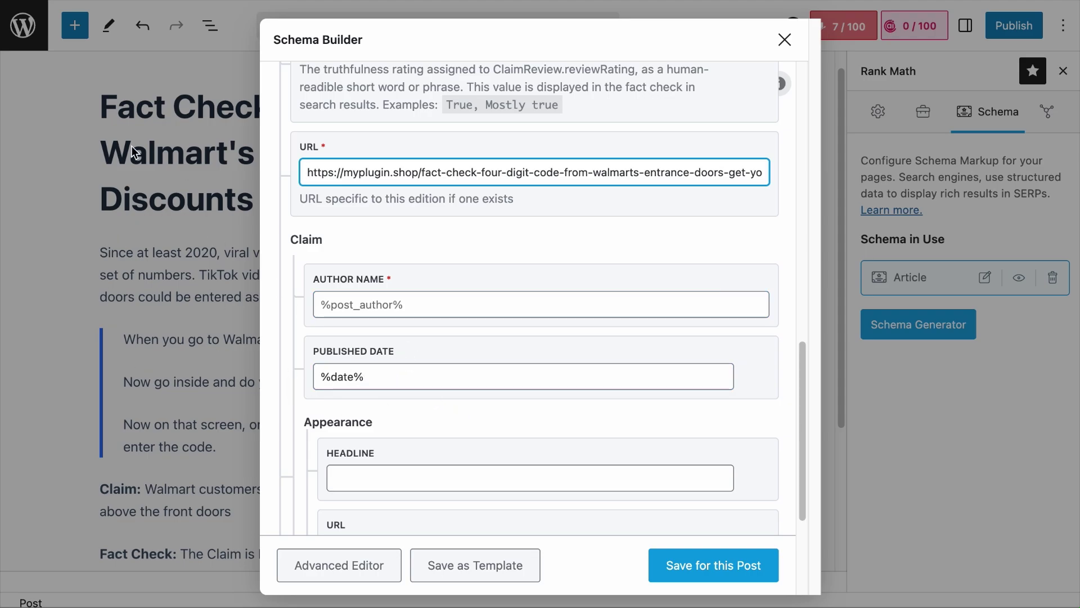
scroll(470, 281, down, 4)
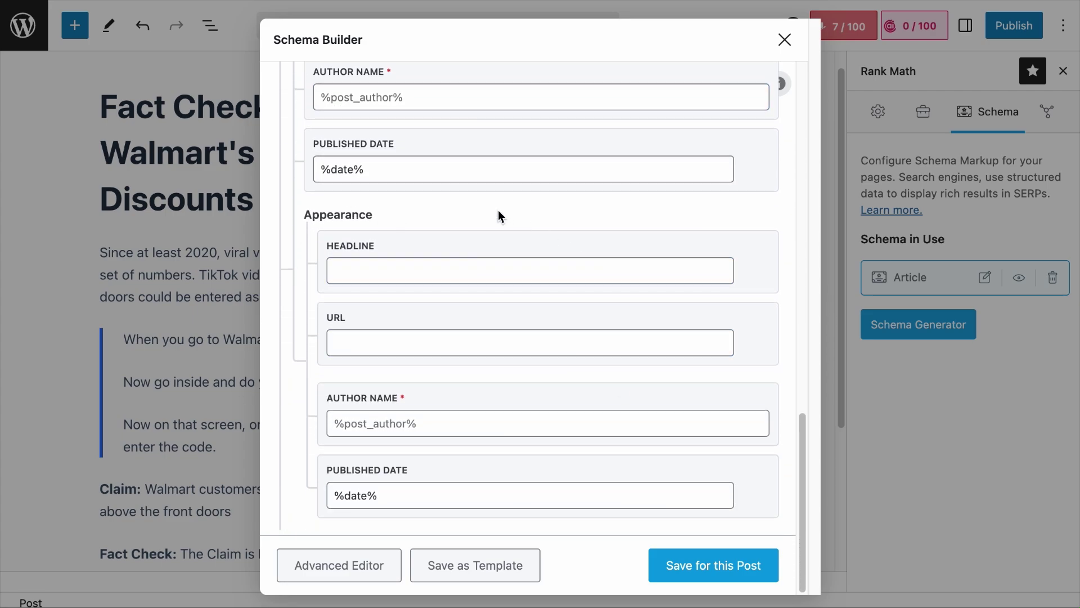
click(459, 272)
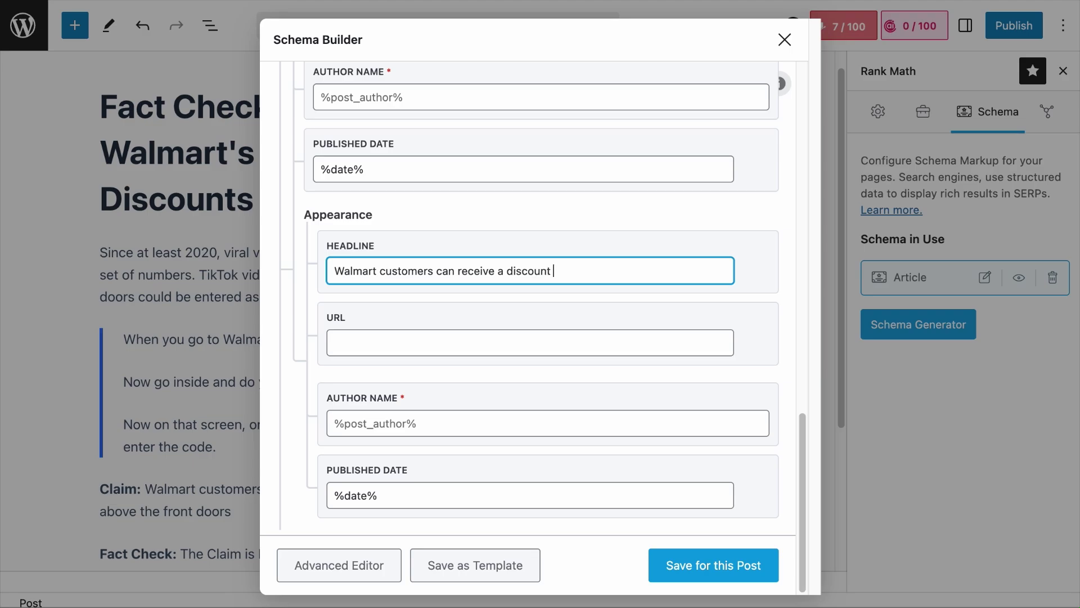
text(Walmart customers can receive a discount at self-checkout by entering a four-digit code seen above the f)
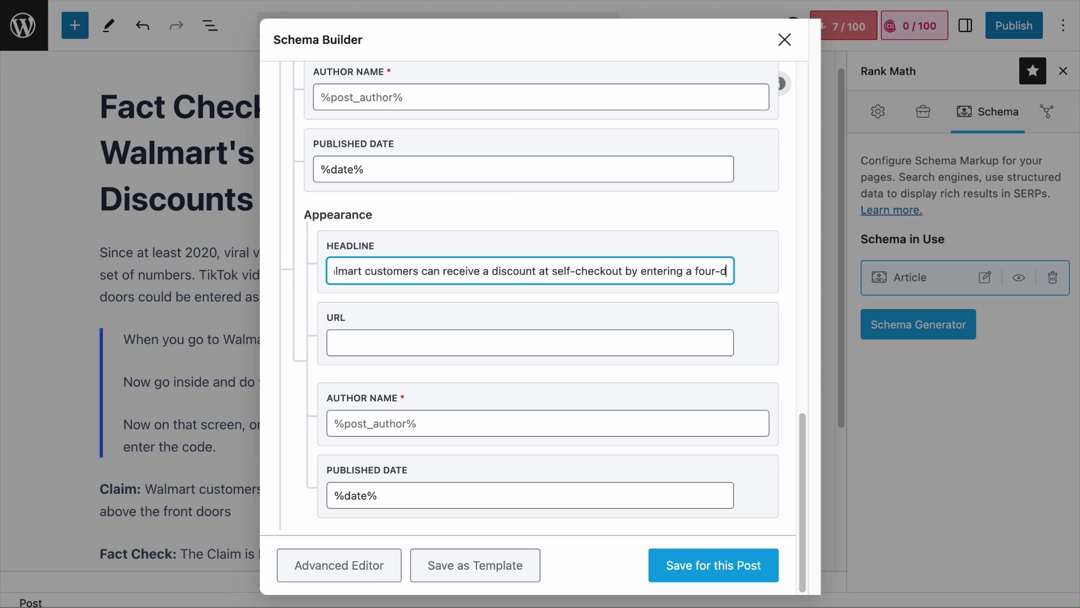
text(ront doors)
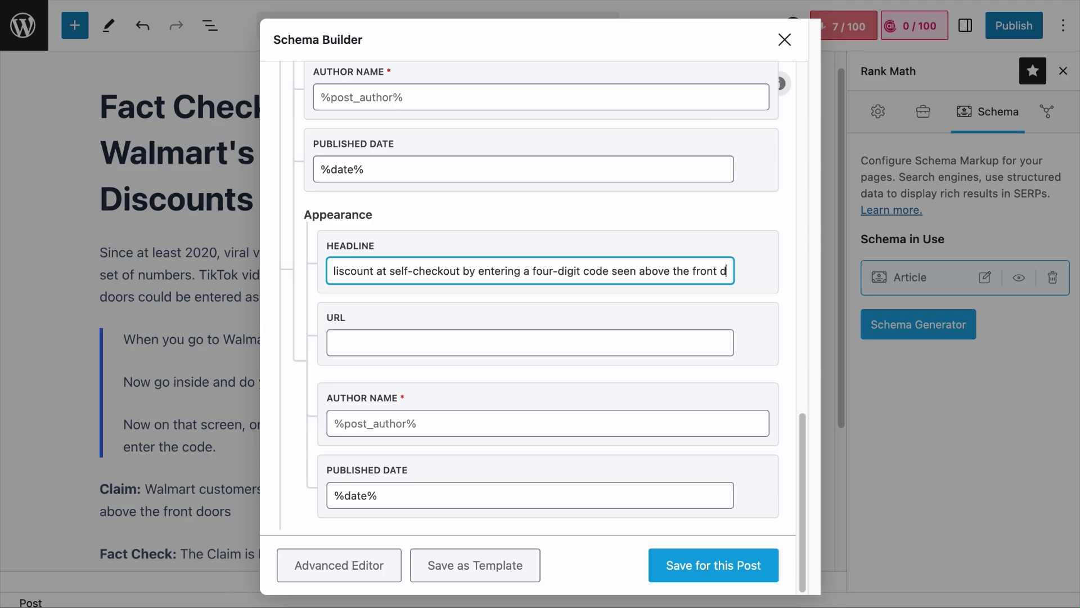
- Paste the TikTok video address as the claim URL and enter author name 'Social Media User'
click(460, 341)
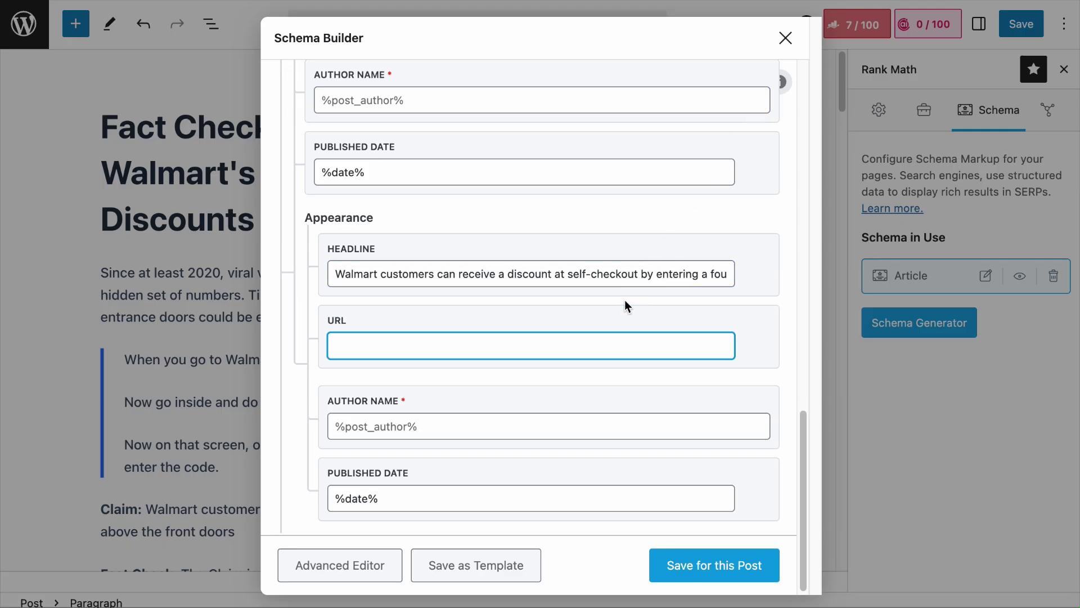
key(ctrl+v)
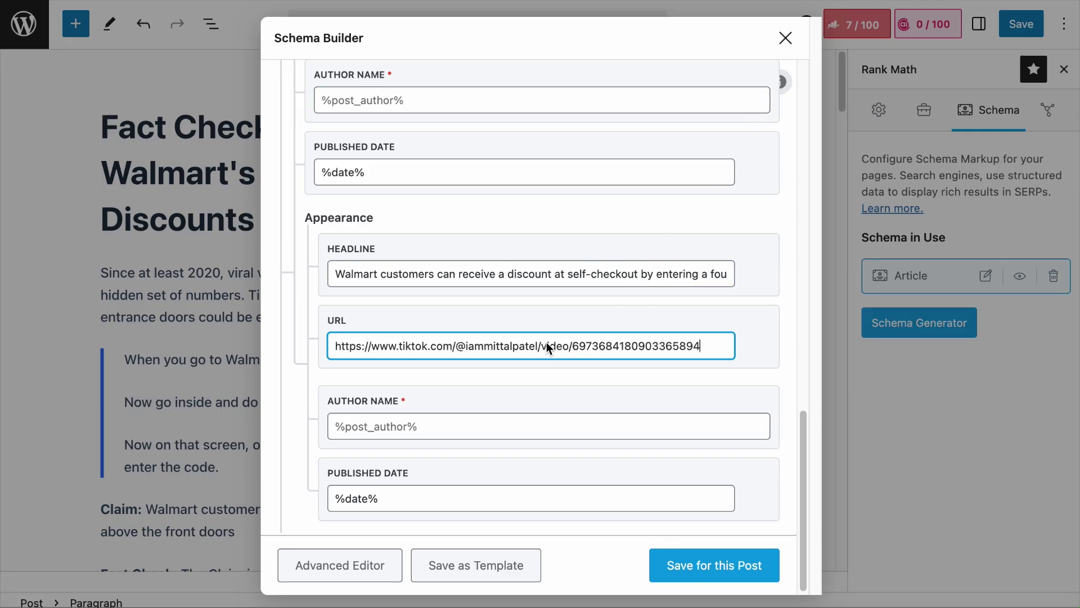
click(489, 436)
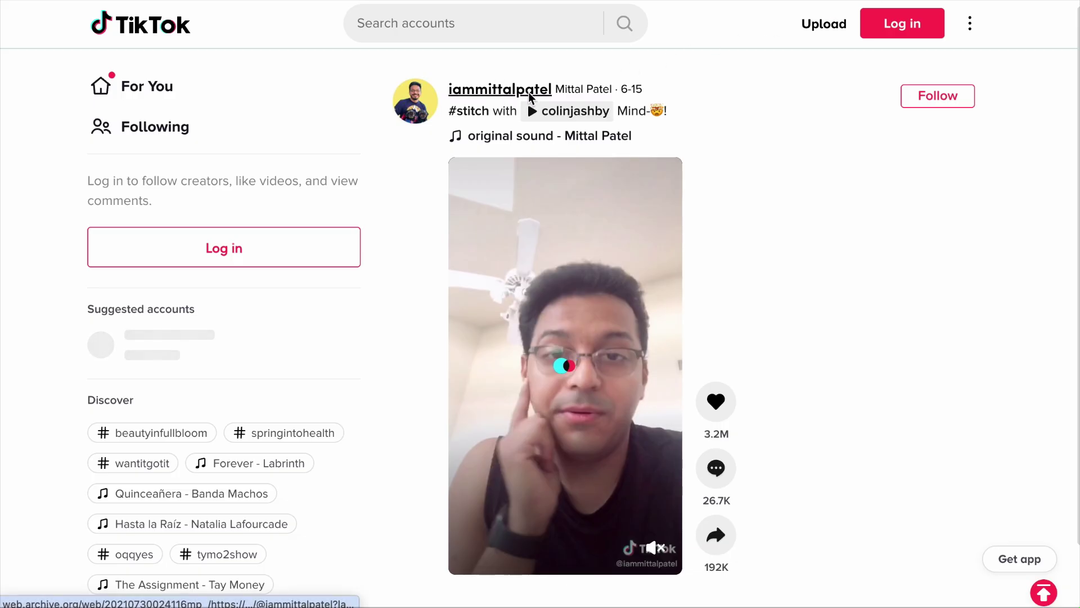
mouse_move(529, 95)
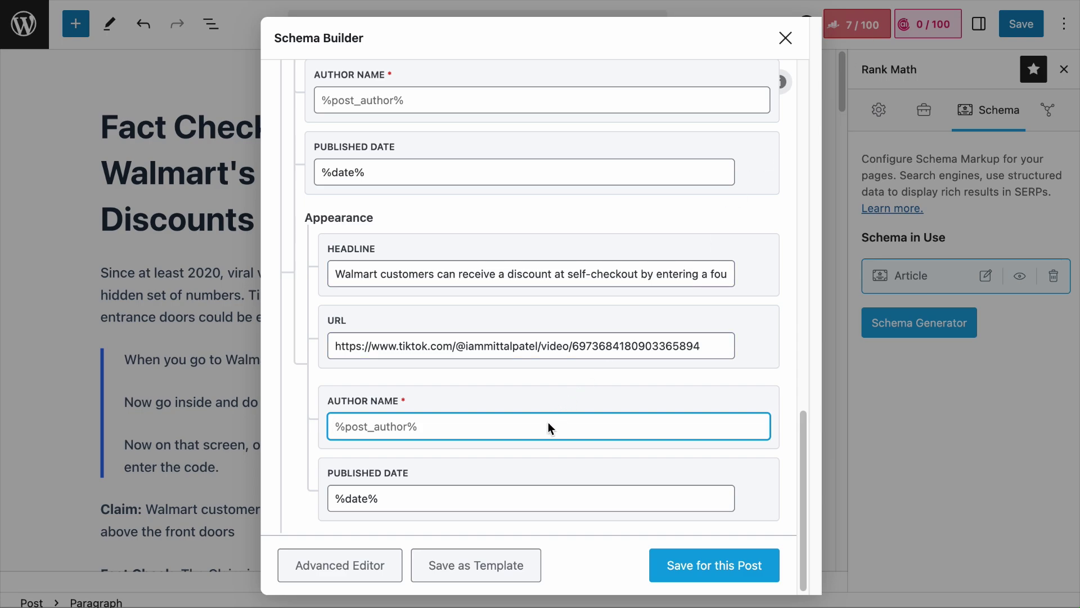
text(Social Media Users)
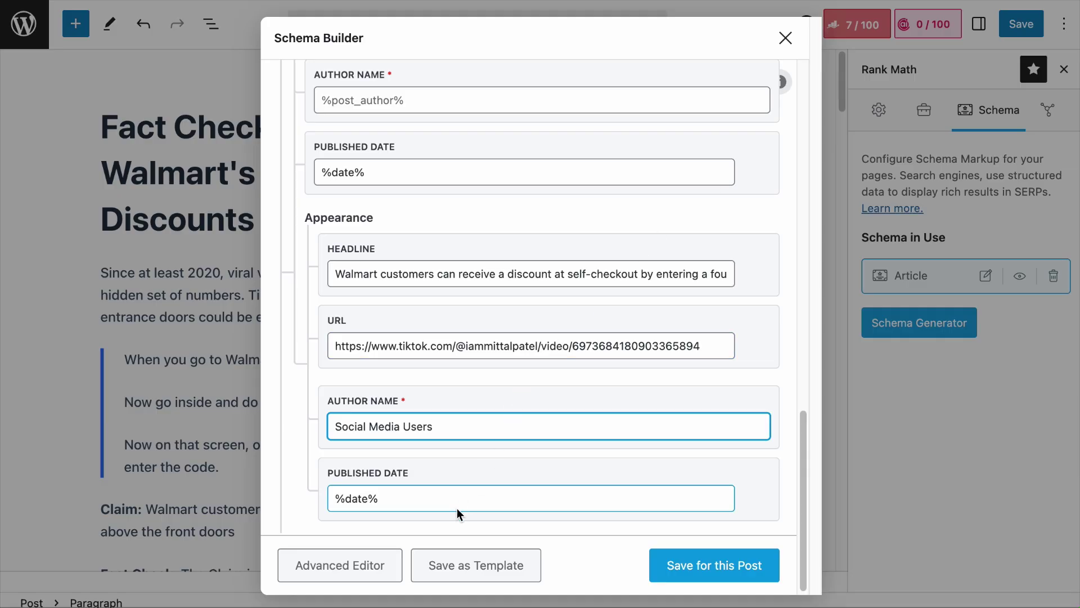
- Set the claim's published date to 2021-06-15 and save the FactCheck schema for this post
click(454, 501)
key(shift+Left)
key(shift+Left)
key(shift+Left)
key(shift+Left)
key(shift+Left)
key(shift+Left)
text(2021)
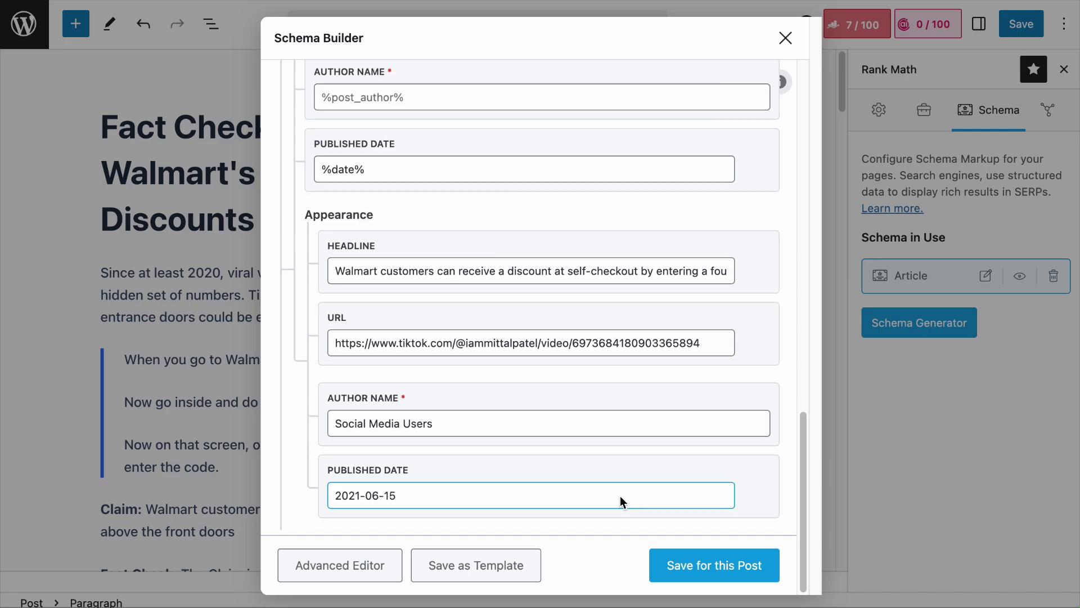
click(692, 565)
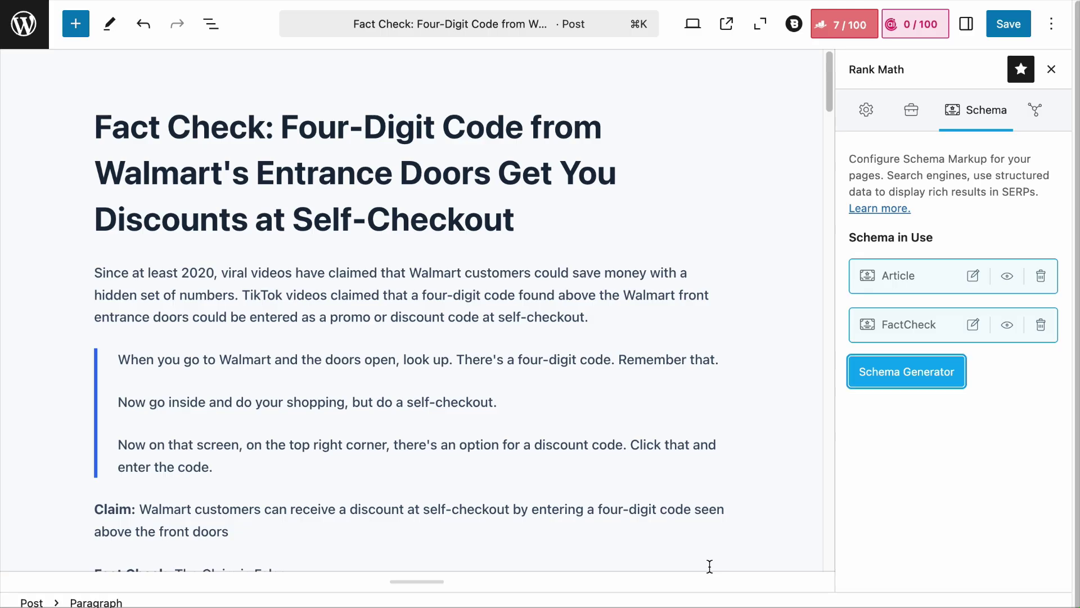
- Save the Walmart fact-check post with its new FactCheck schema
click(999, 23)
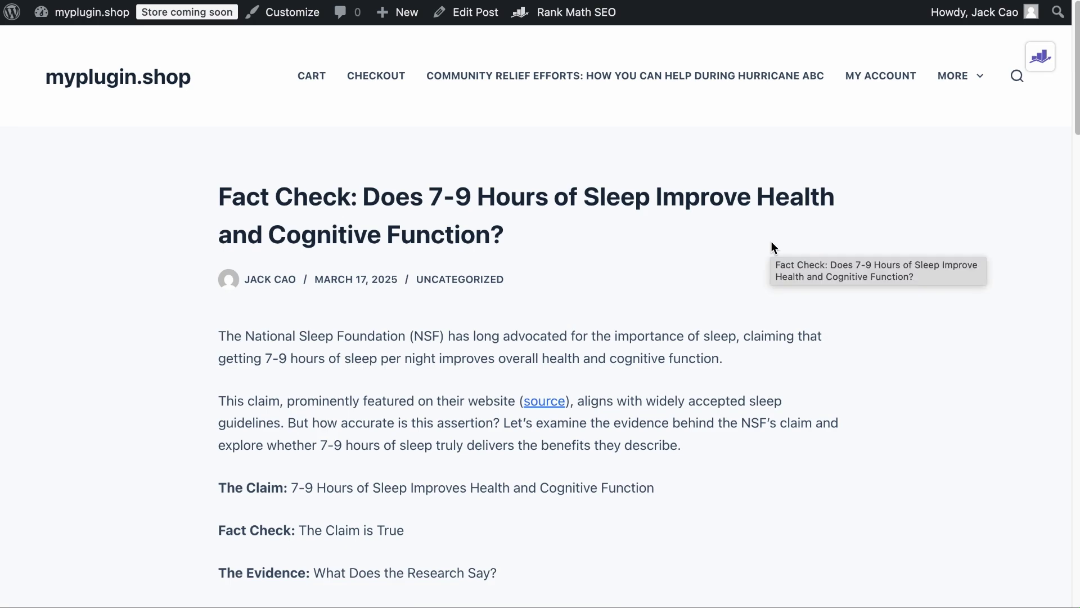
- View the sleep fact-check post's page source and select all of it
right_click(604, 260)
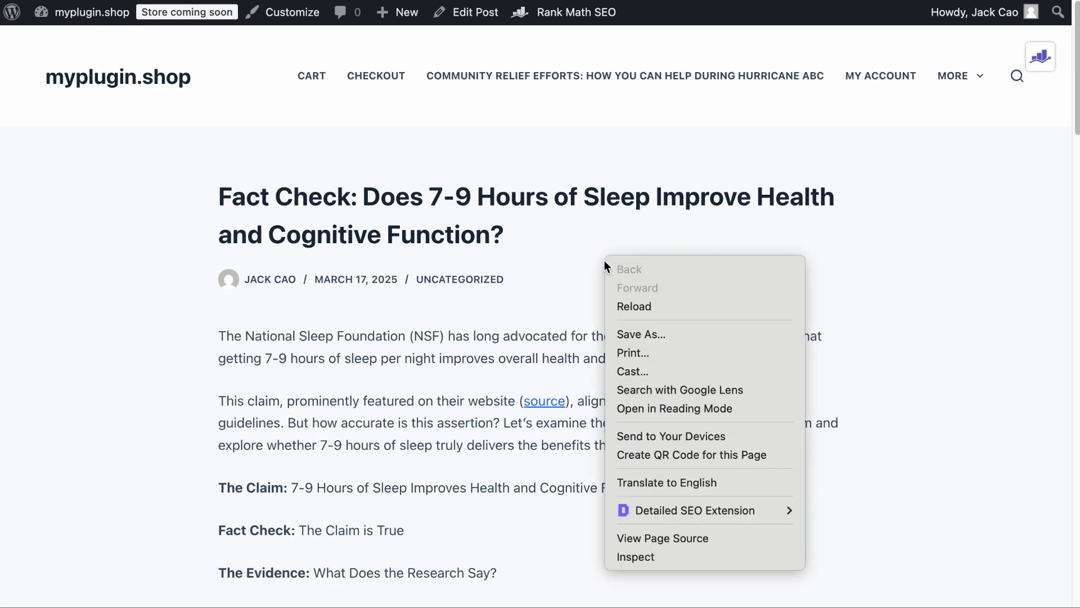
click(677, 539)
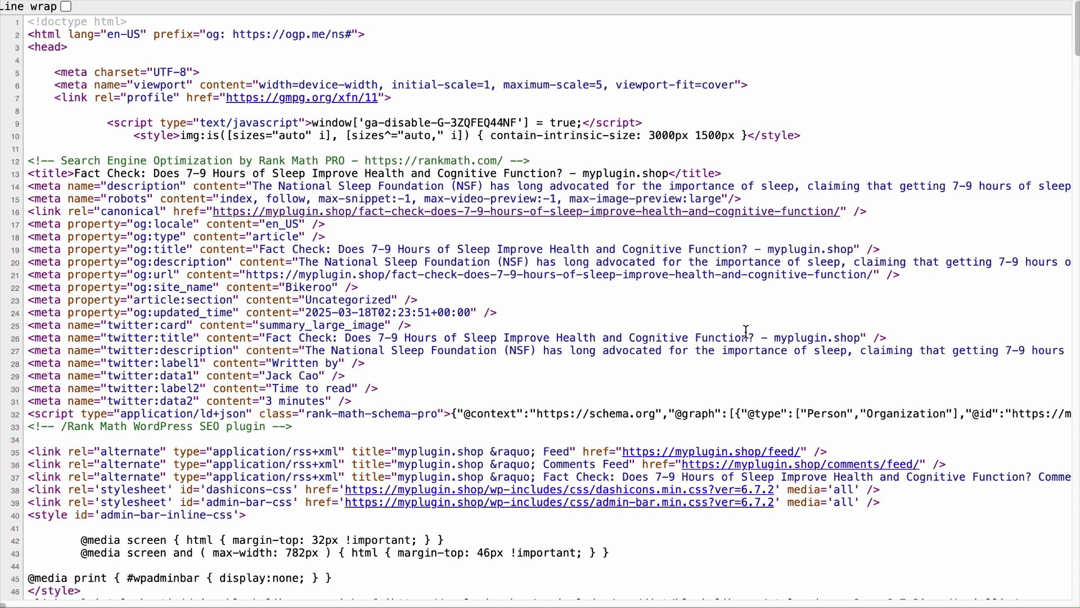
key(super+a)
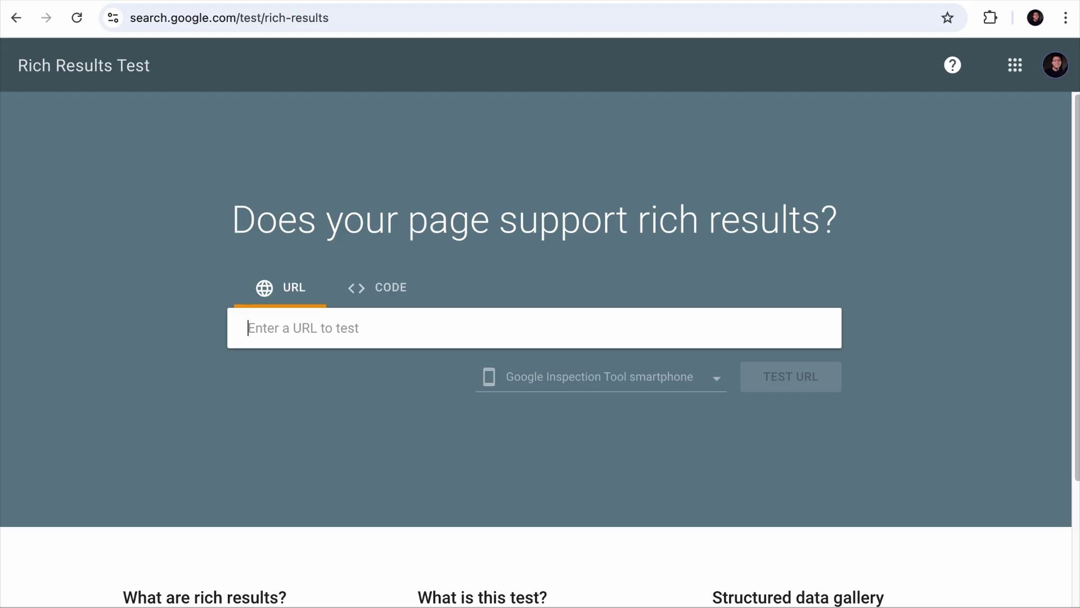
- Test the pasted sleep post source as code and open its detected Fact checks details
click(399, 14)
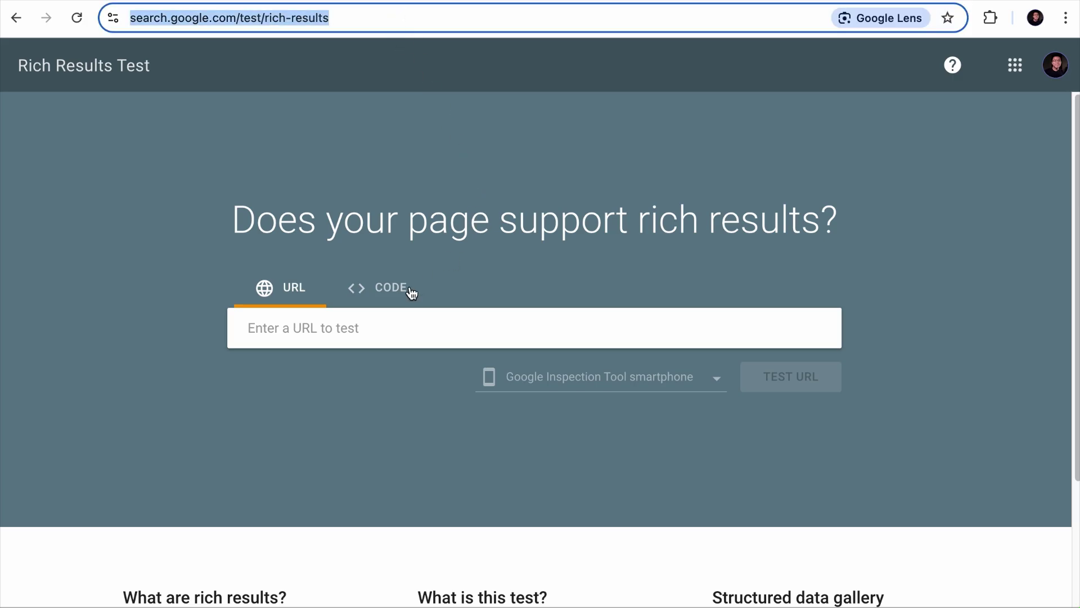
click(391, 288)
scroll(383, 342, down, 2)
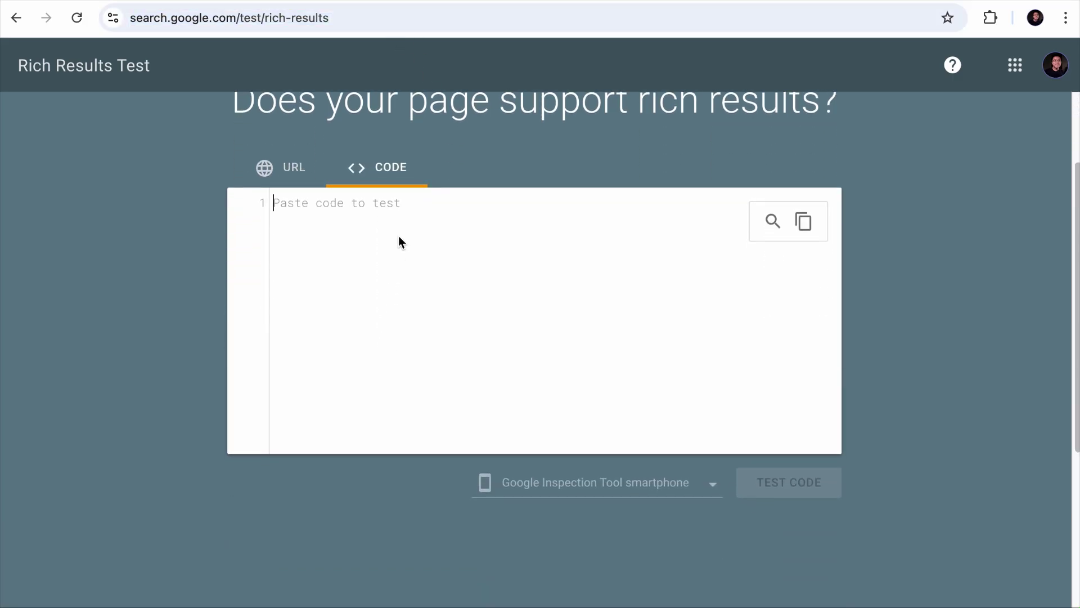
key(ctrl+v)
click(808, 477)
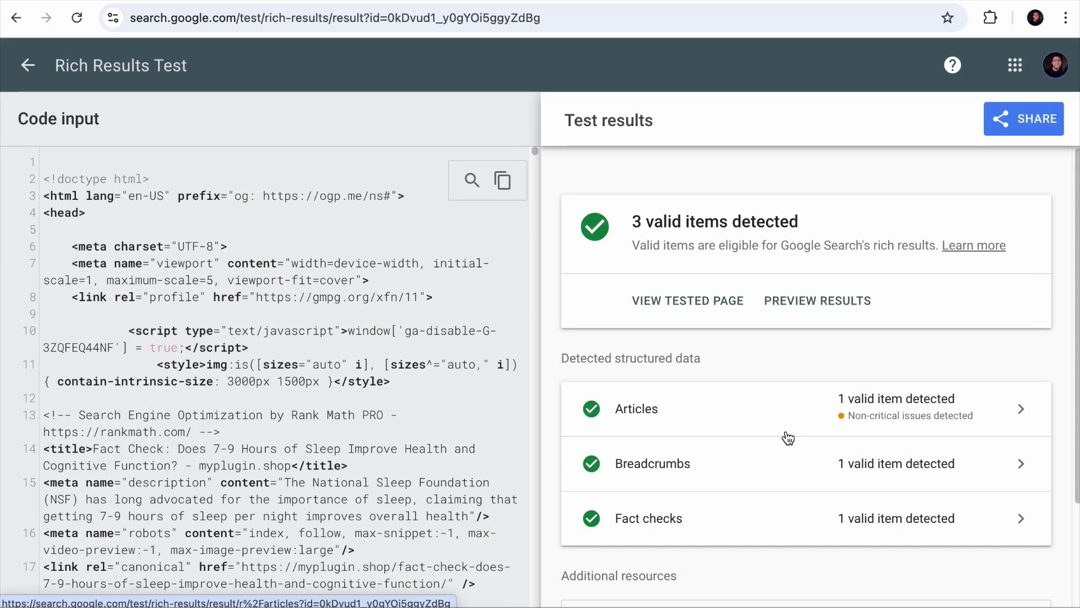
scroll(787, 438, down, 3)
click(767, 393)
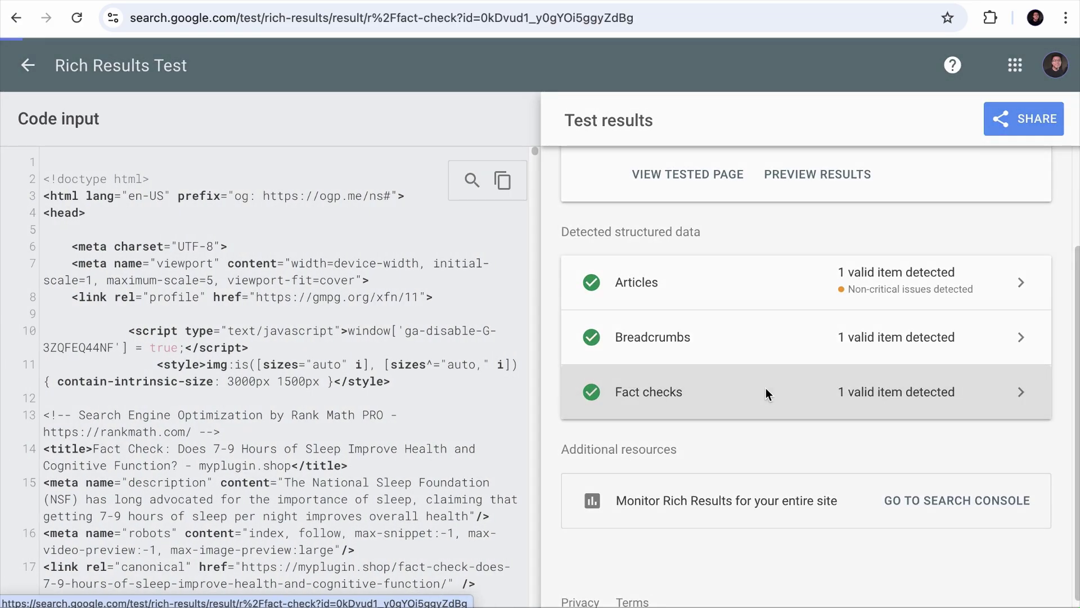
- Test the Walmart post's code and expand its valid ClaimReview fact check item
scroll(785, 365, down, 2)
scroll(783, 358, down, 8)
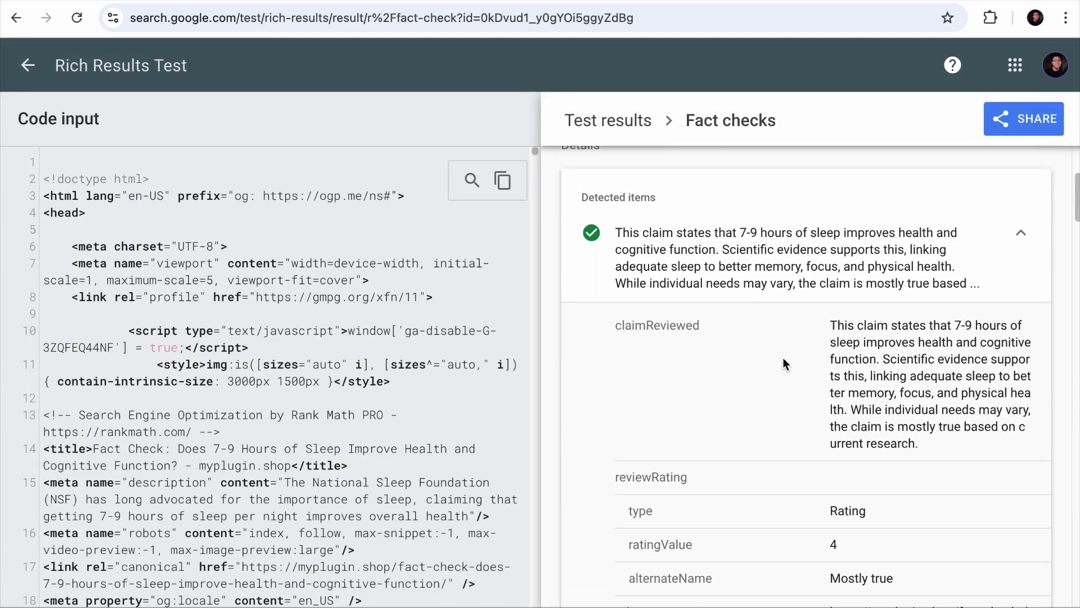
scroll(784, 364, down, 13)
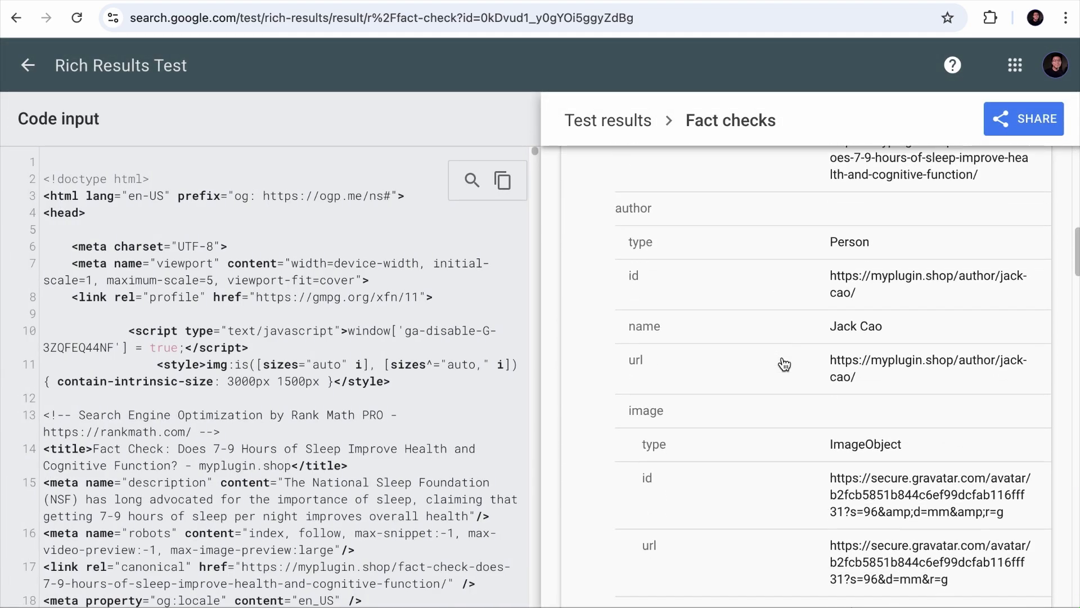
scroll(785, 365, down, 3)
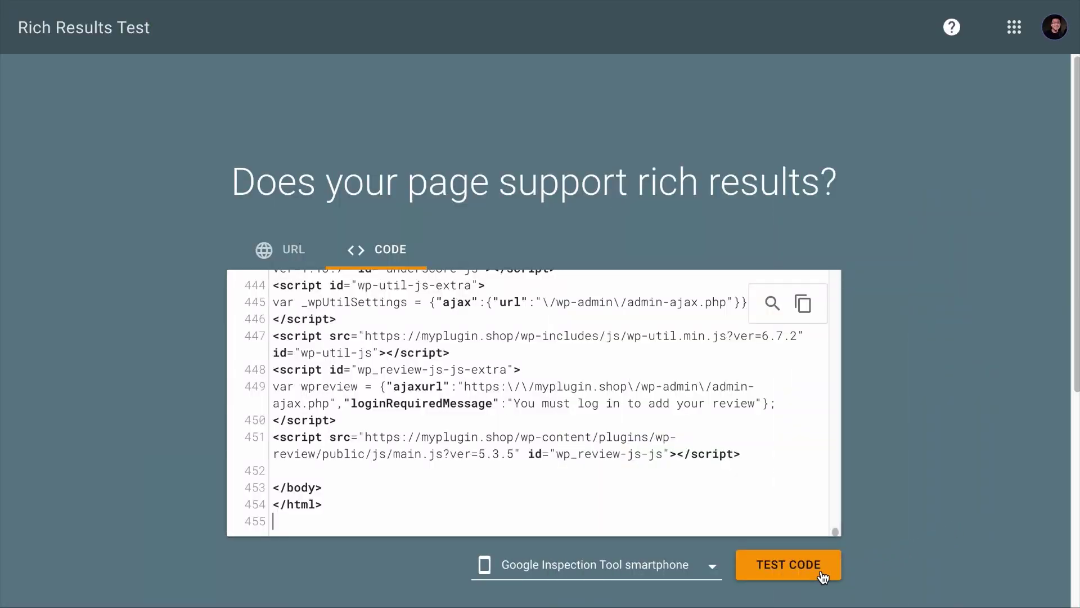
click(821, 572)
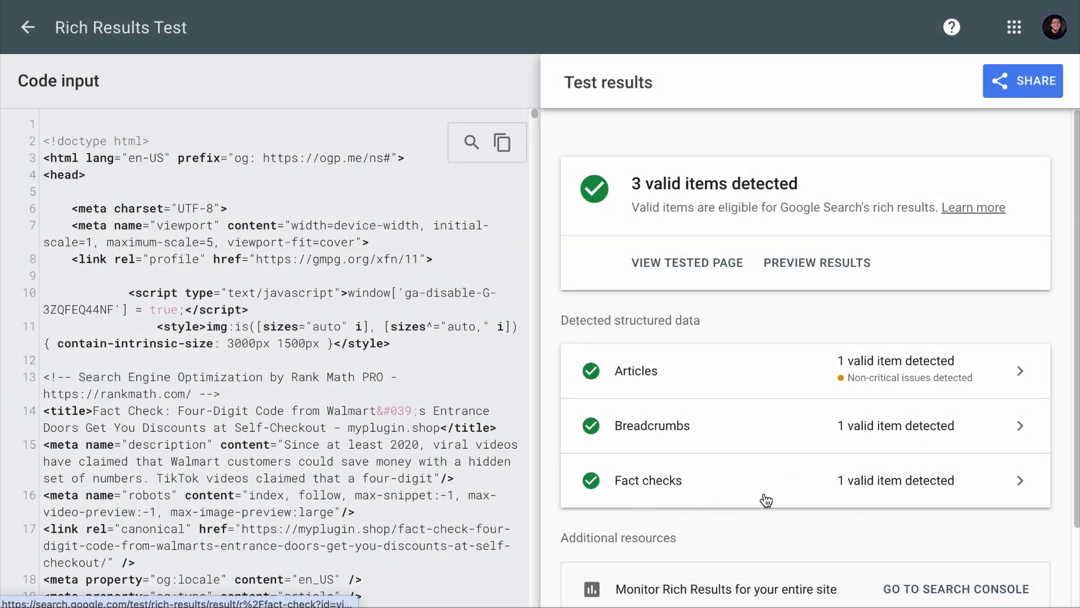
click(765, 496)
click(779, 448)
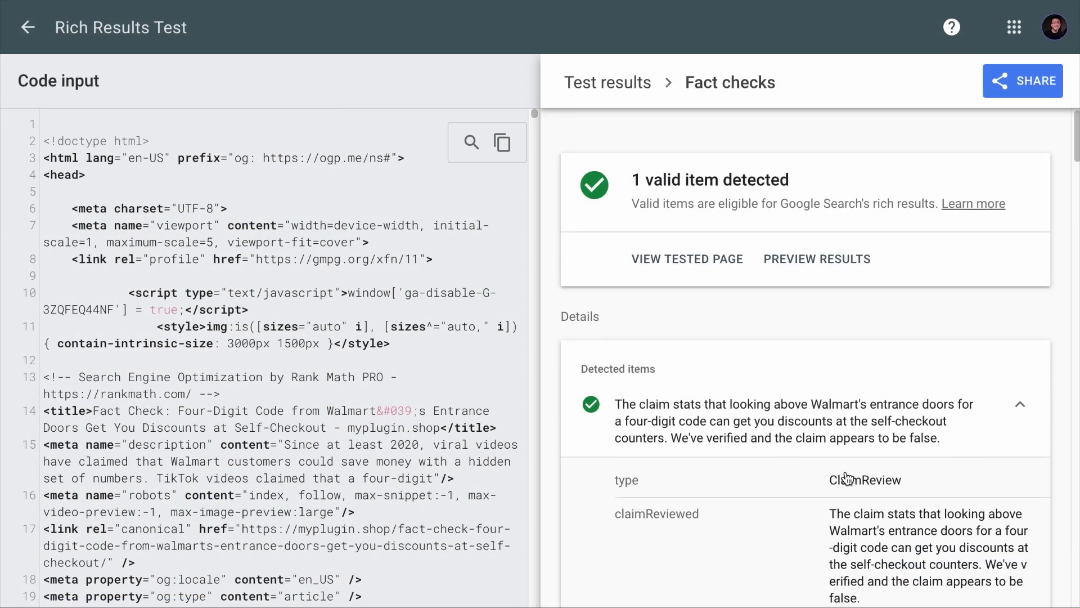
scroll(848, 477, down, 10)
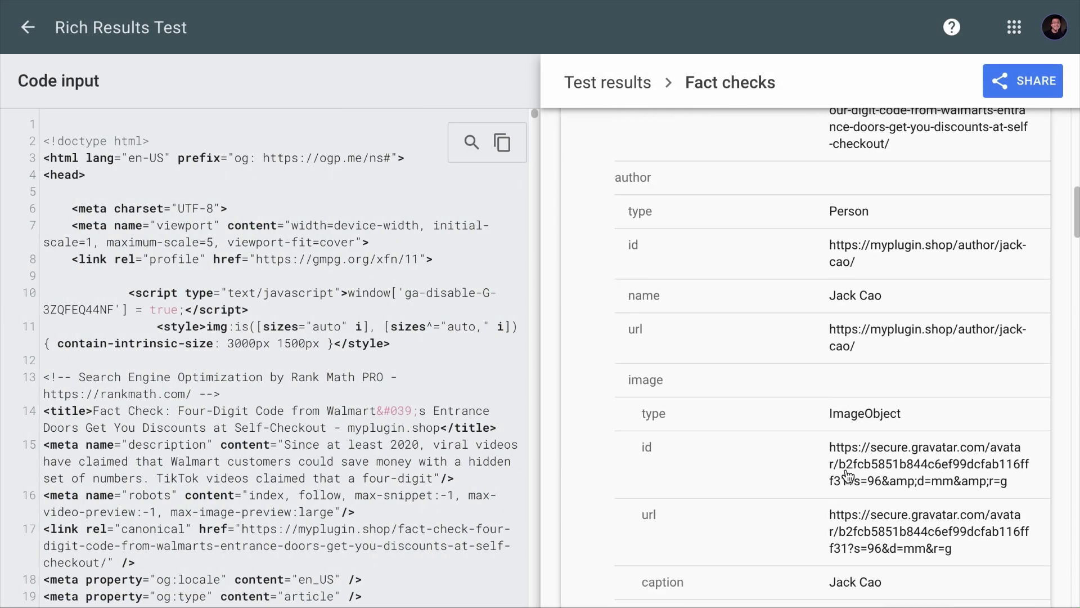
scroll(848, 477, down, 2)
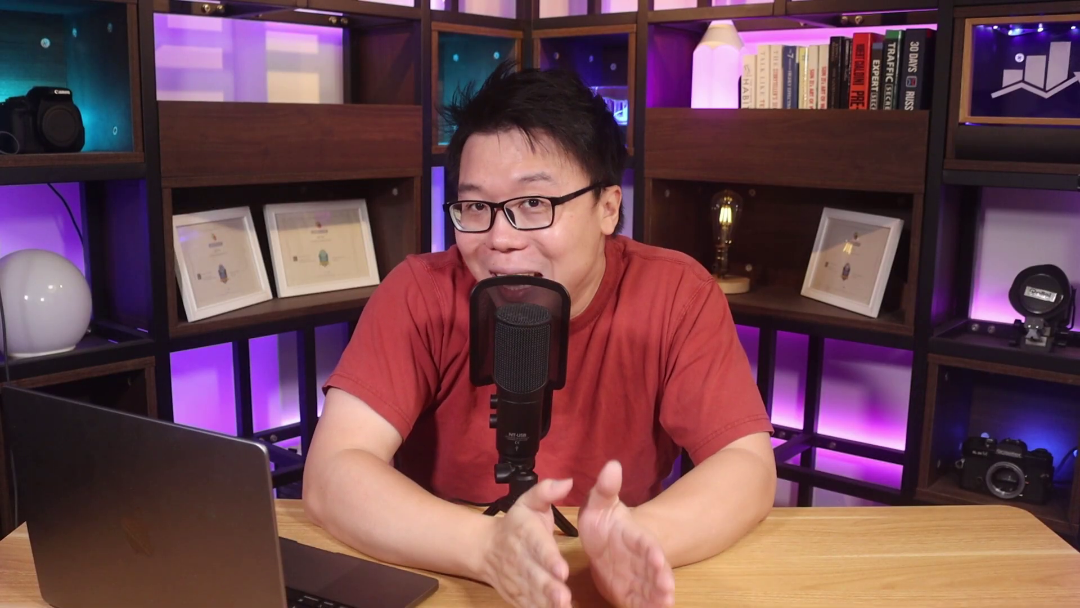